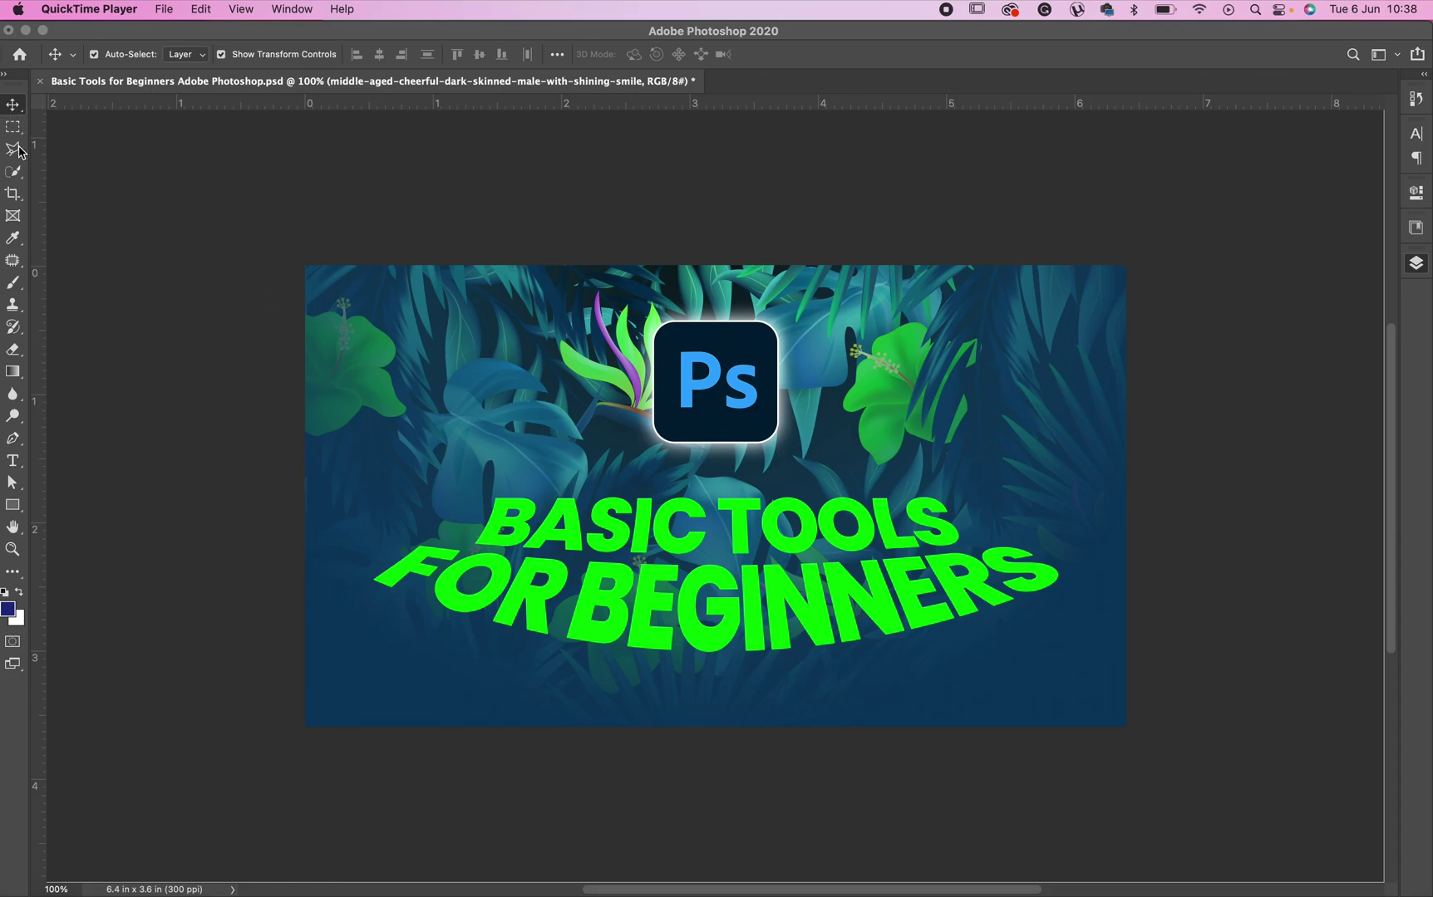
# Step: Pick the Lasso tool and show its Lasso, Polygonal and Magnetic variants
pyautogui.click(15, 151)
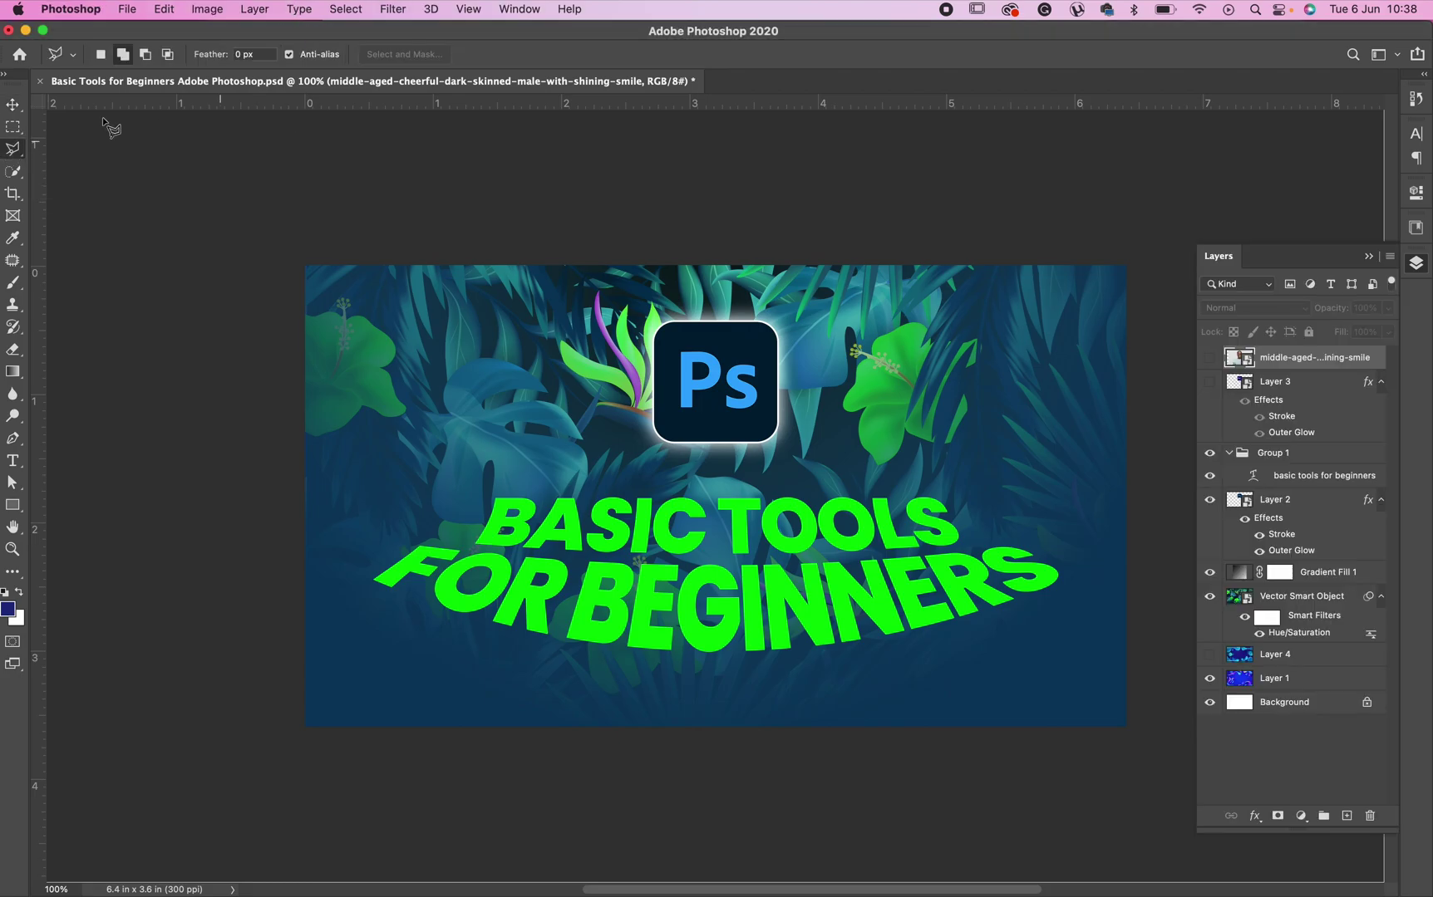
pyautogui.rightClick(15, 151)
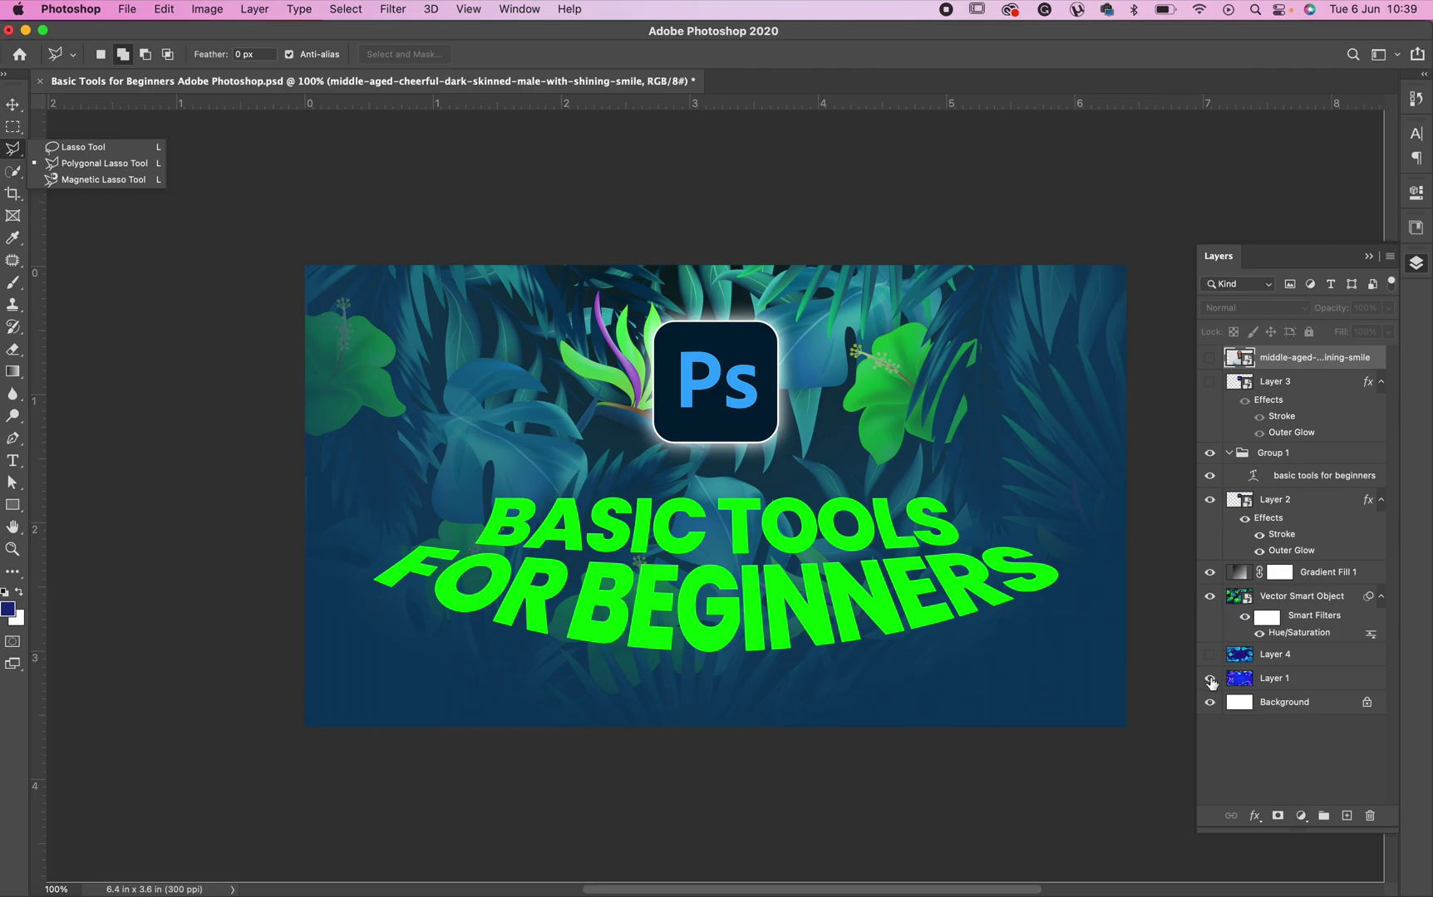
# Step: Hide the blue background, keep the jungle leaves visible, and show the smiling man's portrait layer
pyautogui.click(1210, 679)
pyautogui.click(1207, 605)
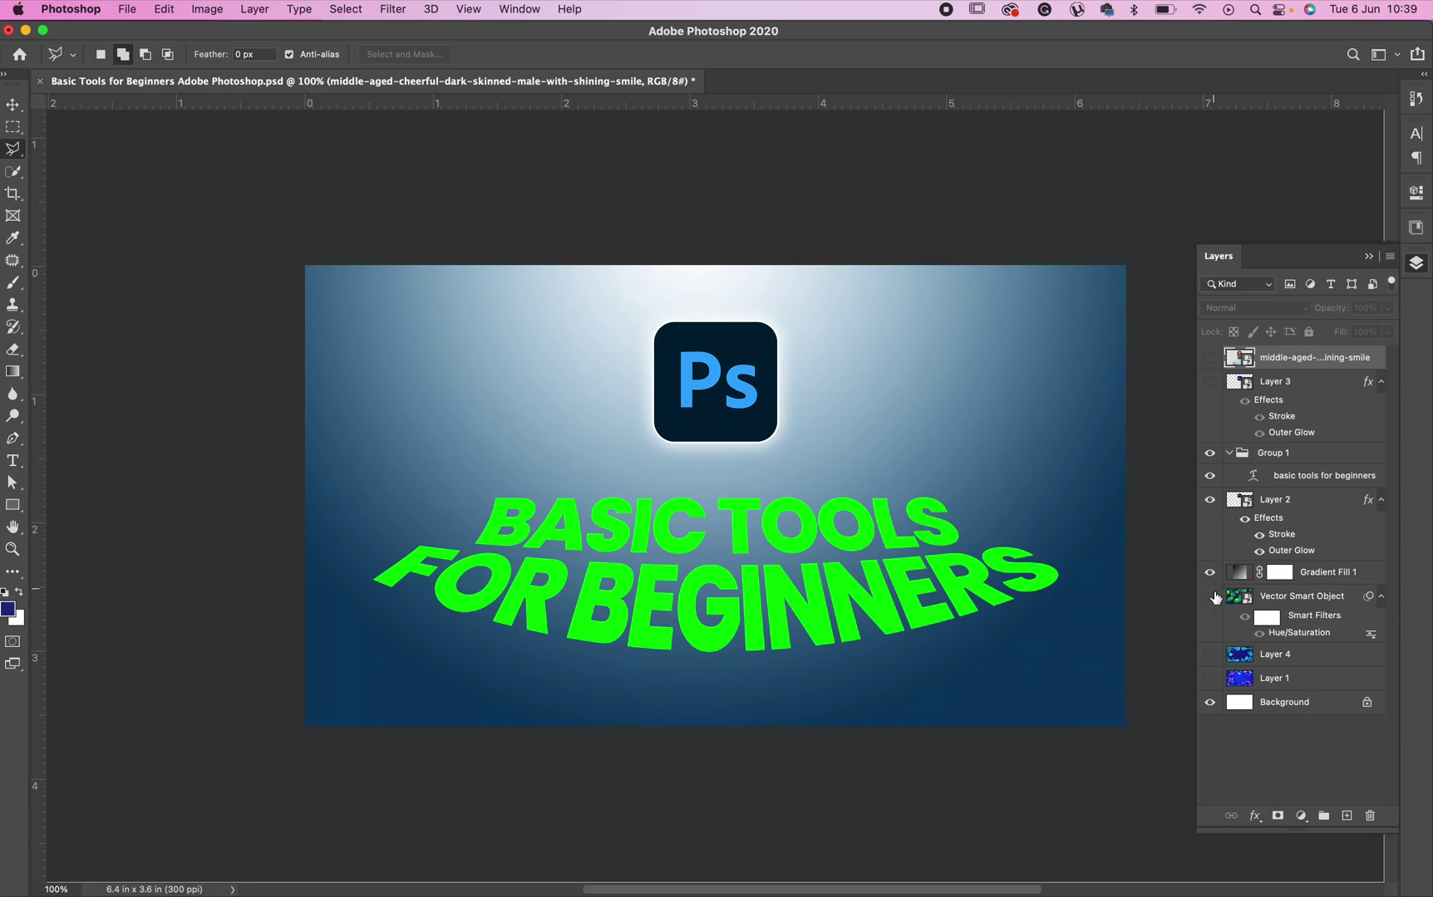
pyautogui.click(1209, 597)
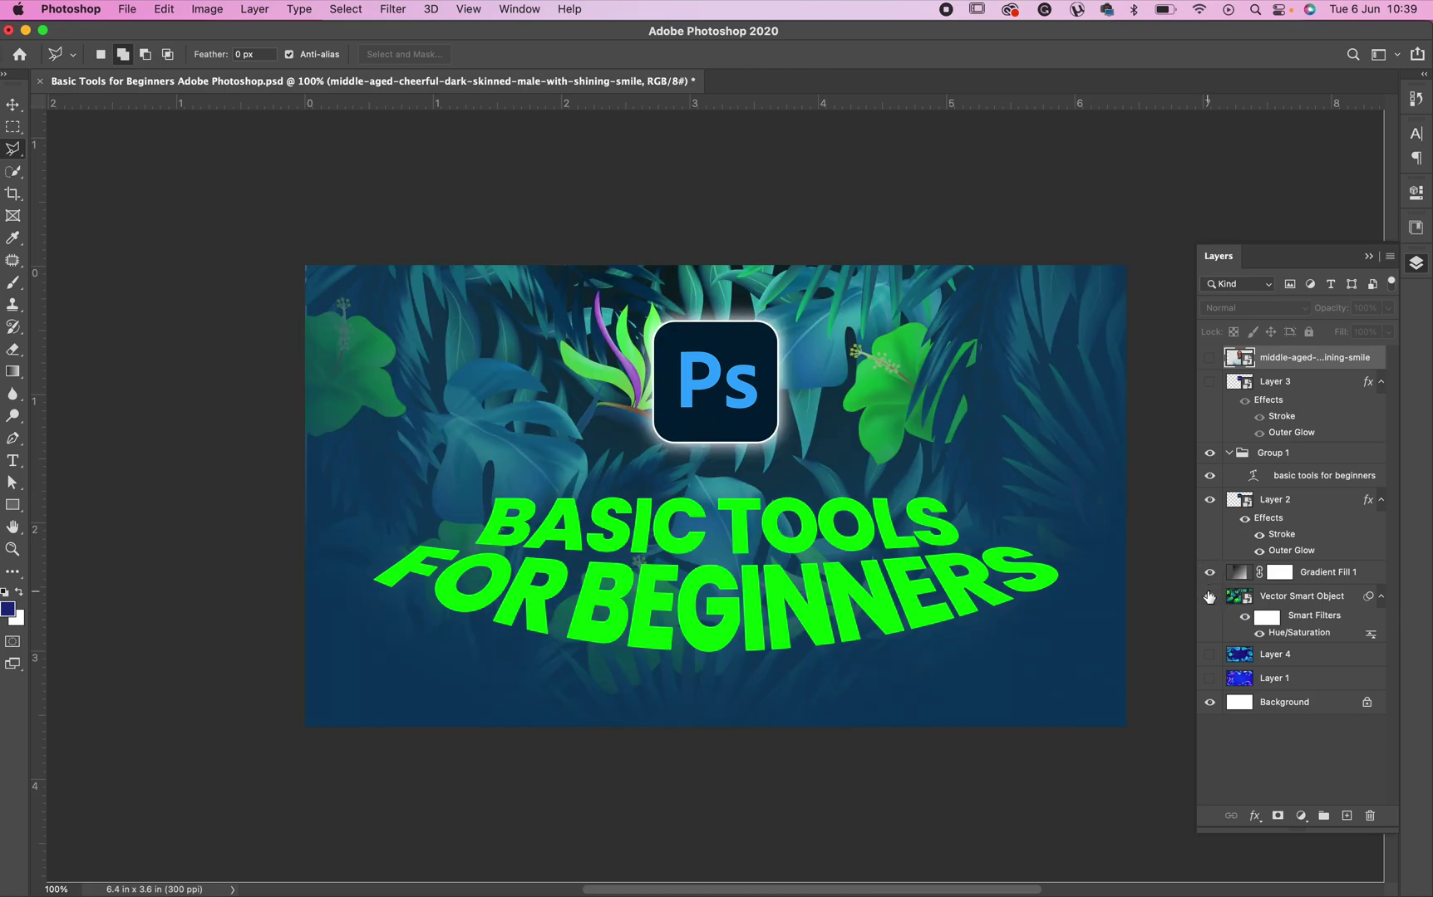
pyautogui.click(1209, 358)
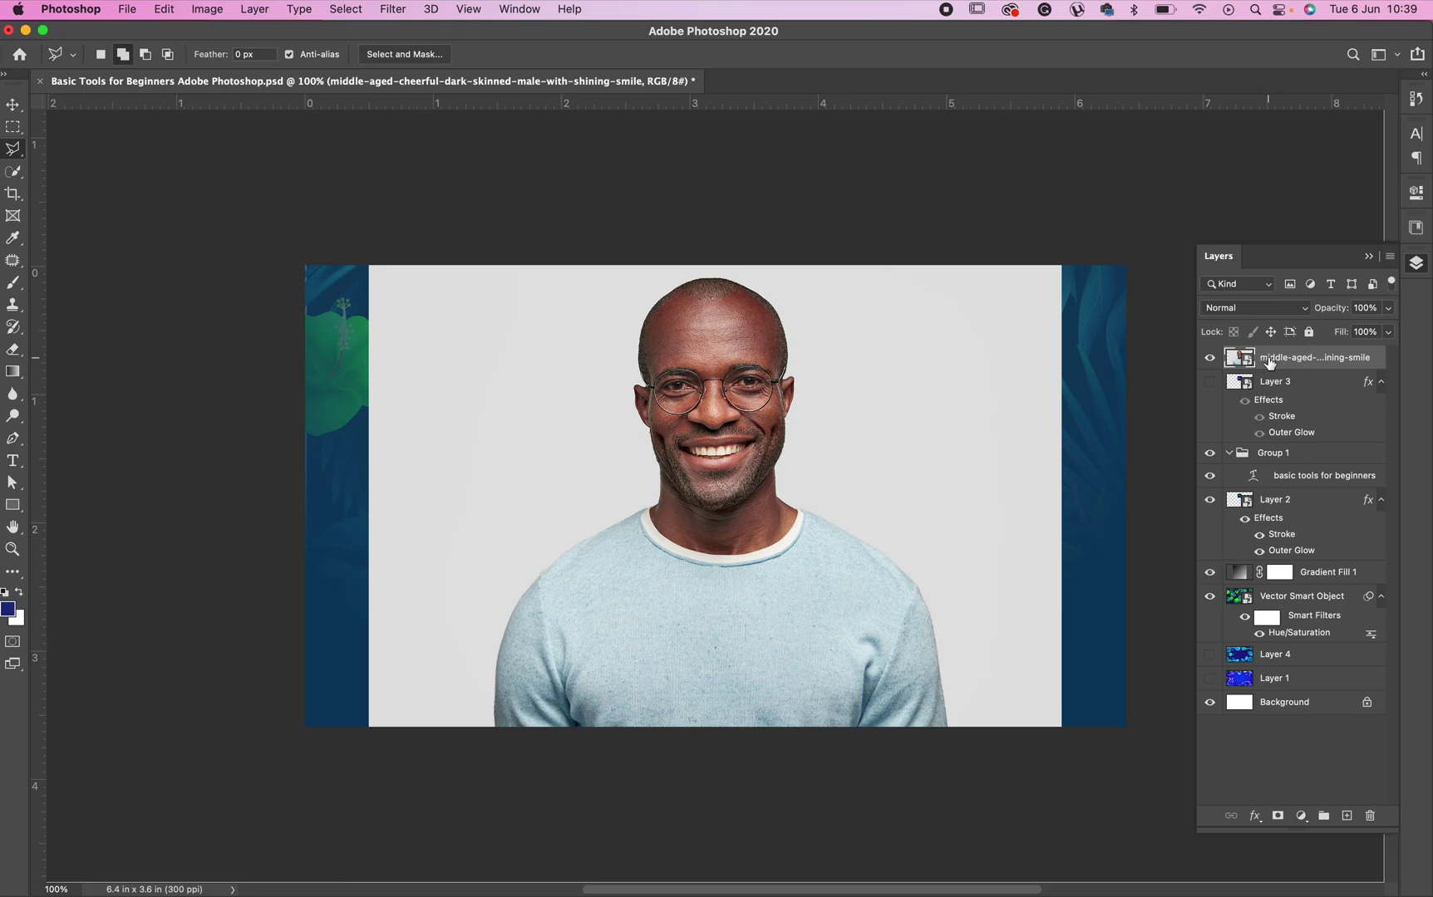
# Step: Rasterize the smiling man's portrait layer from its right-click menu
pyautogui.rightClick(1273, 364)
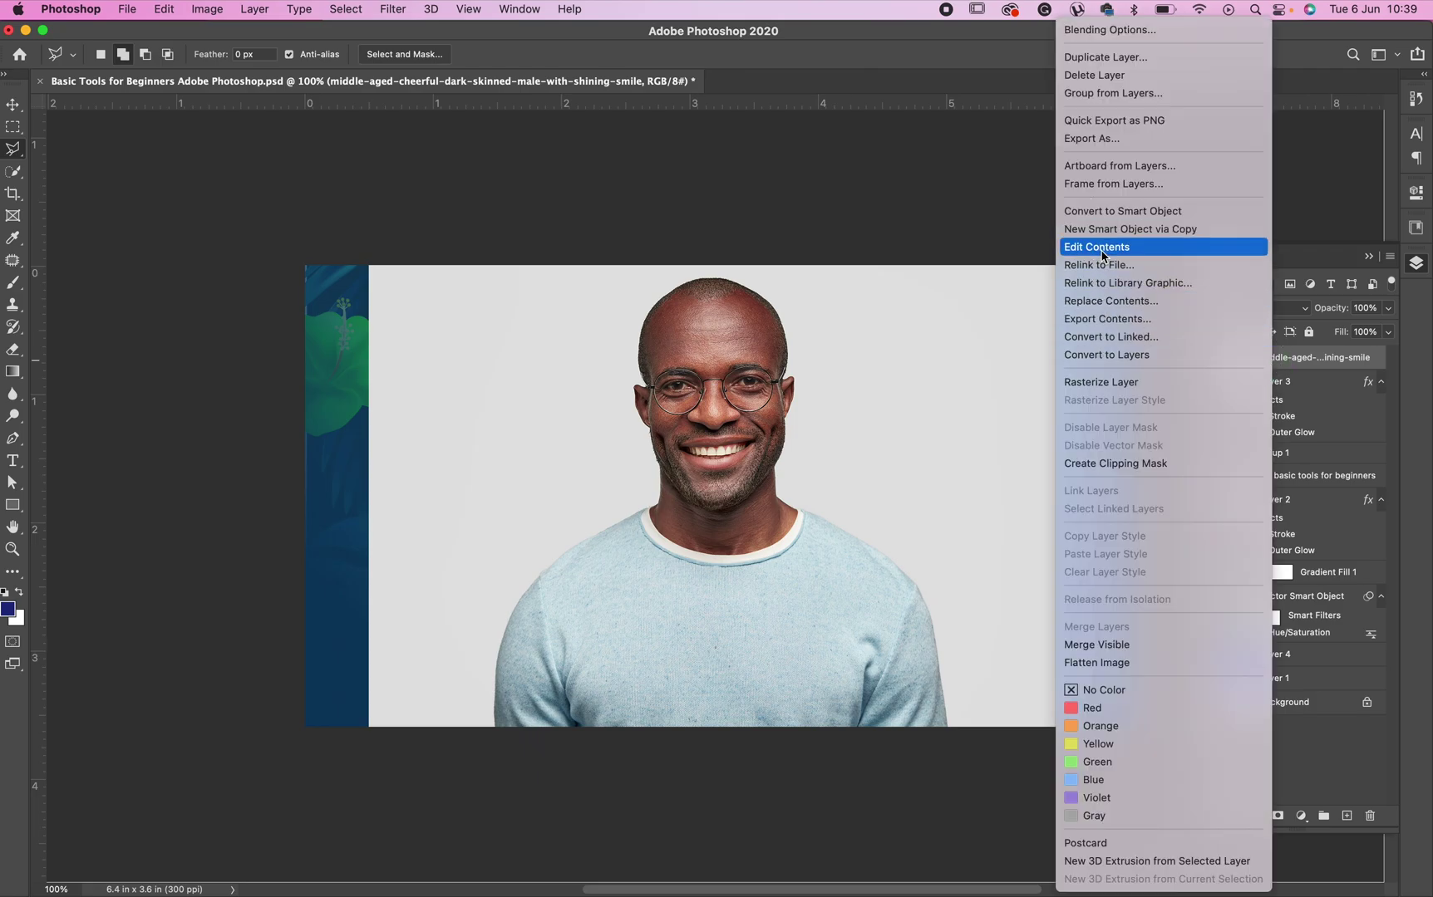
pyautogui.click(1111, 383)
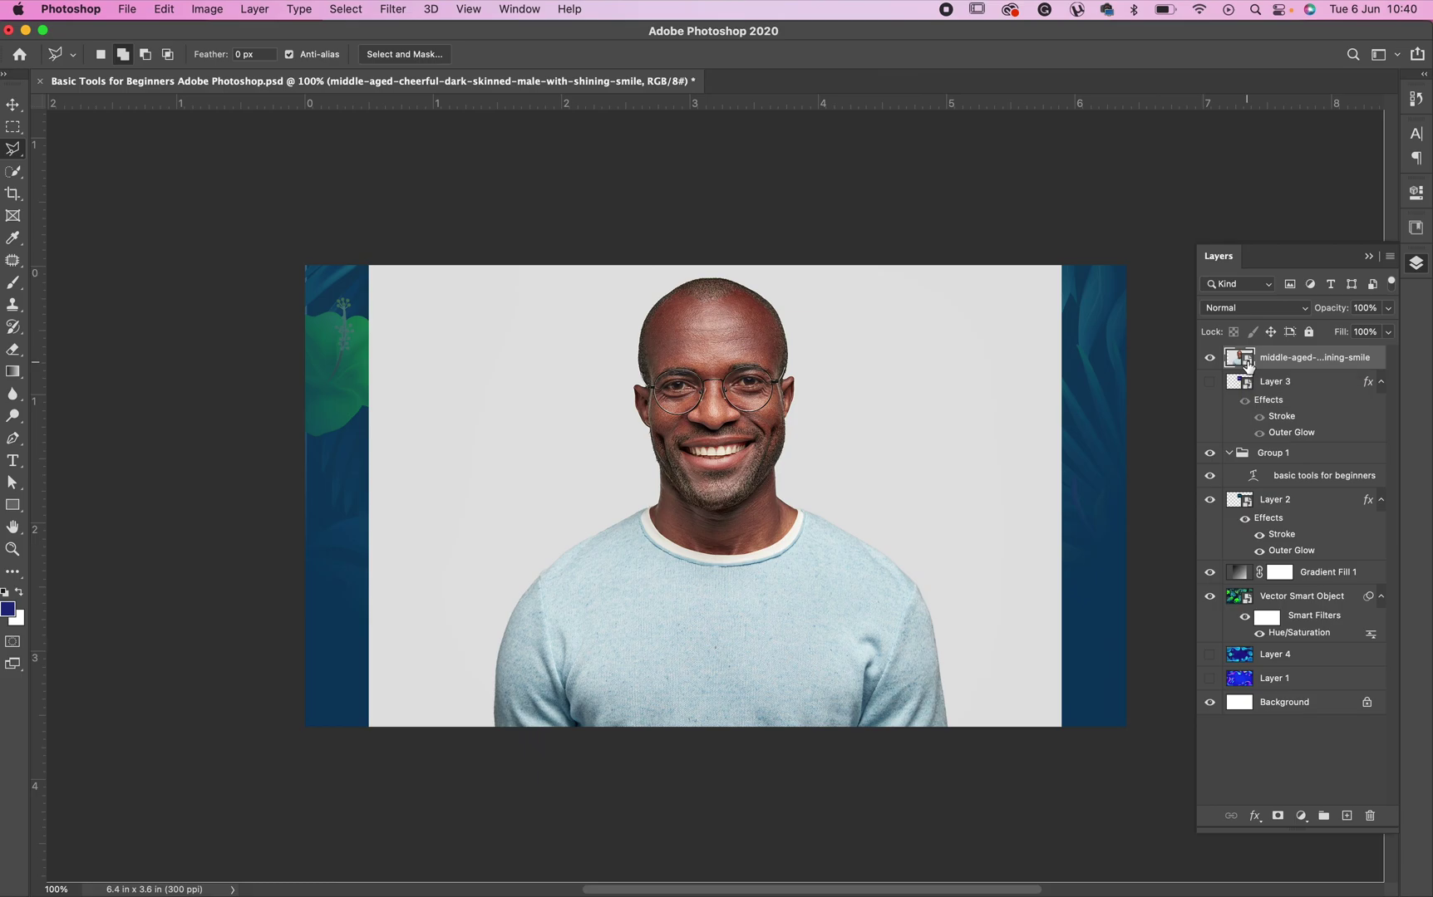
pyautogui.rightClick(1318, 360)
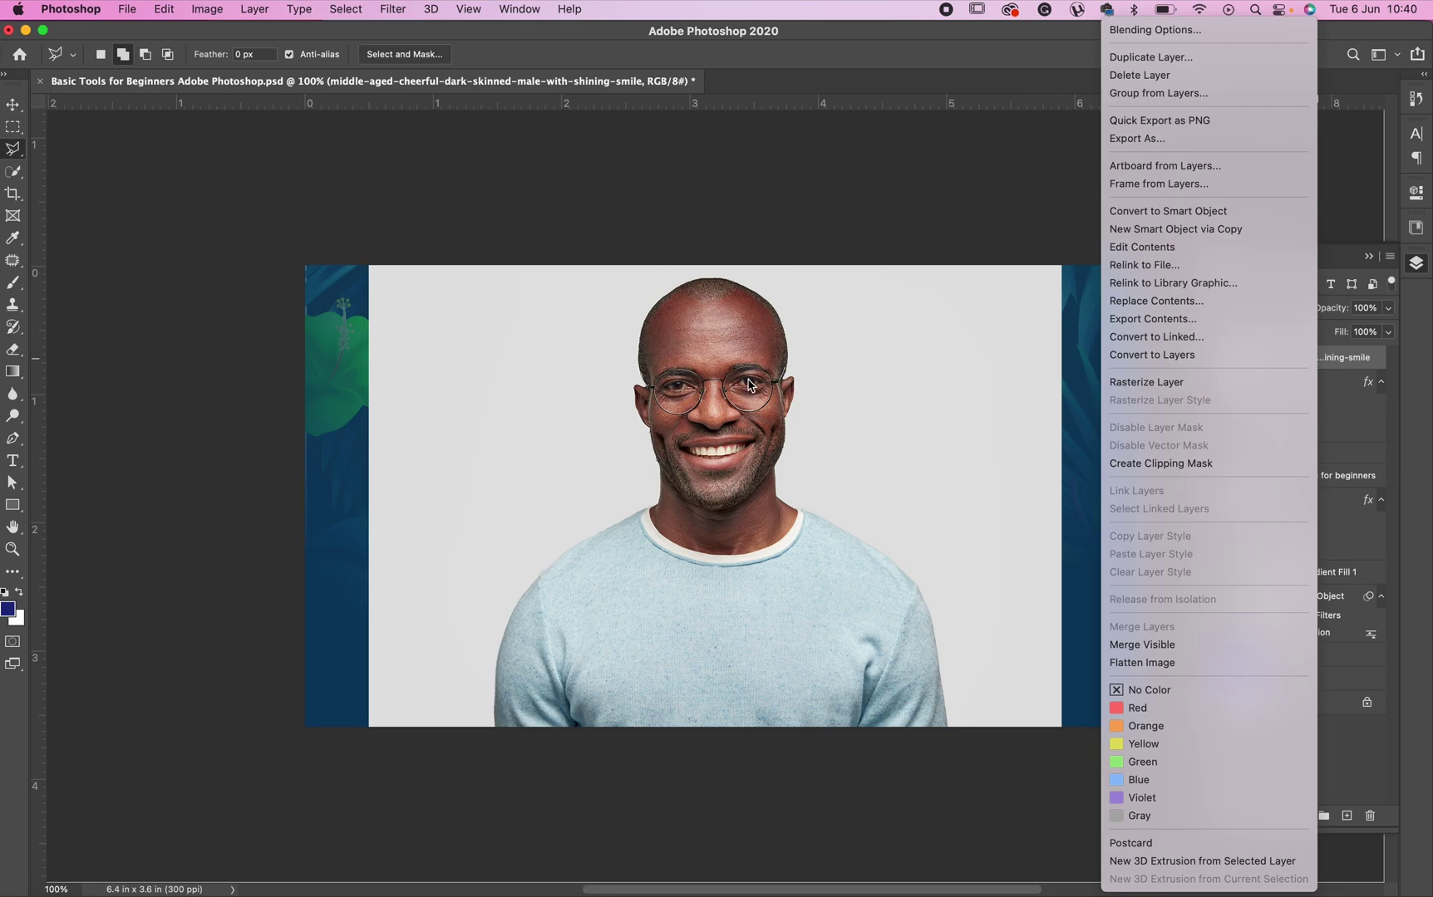
pyautogui.click(1148, 386)
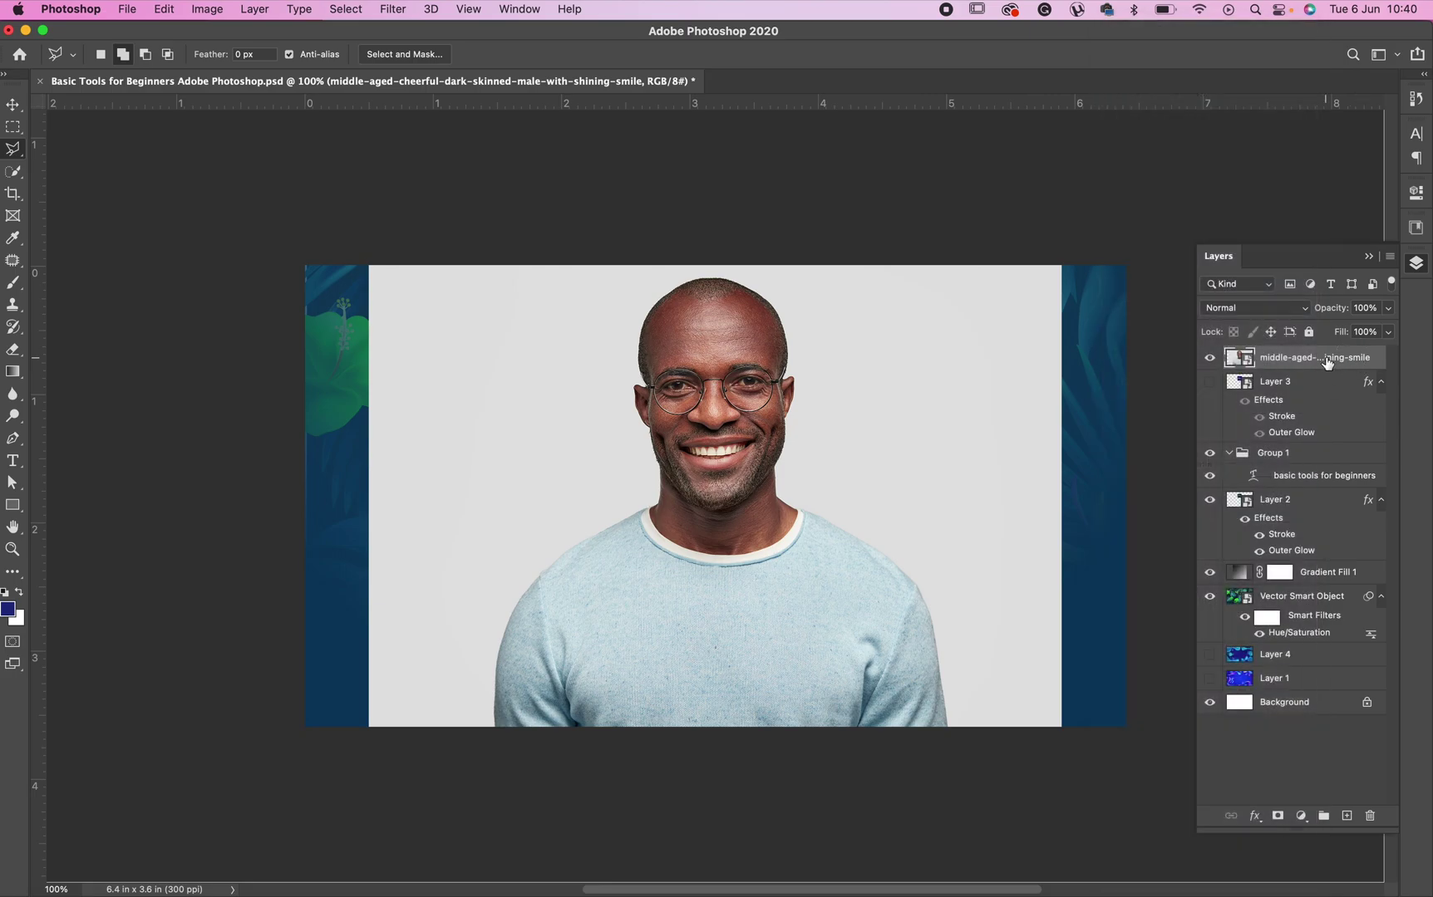
pyautogui.rightClick(1326, 361)
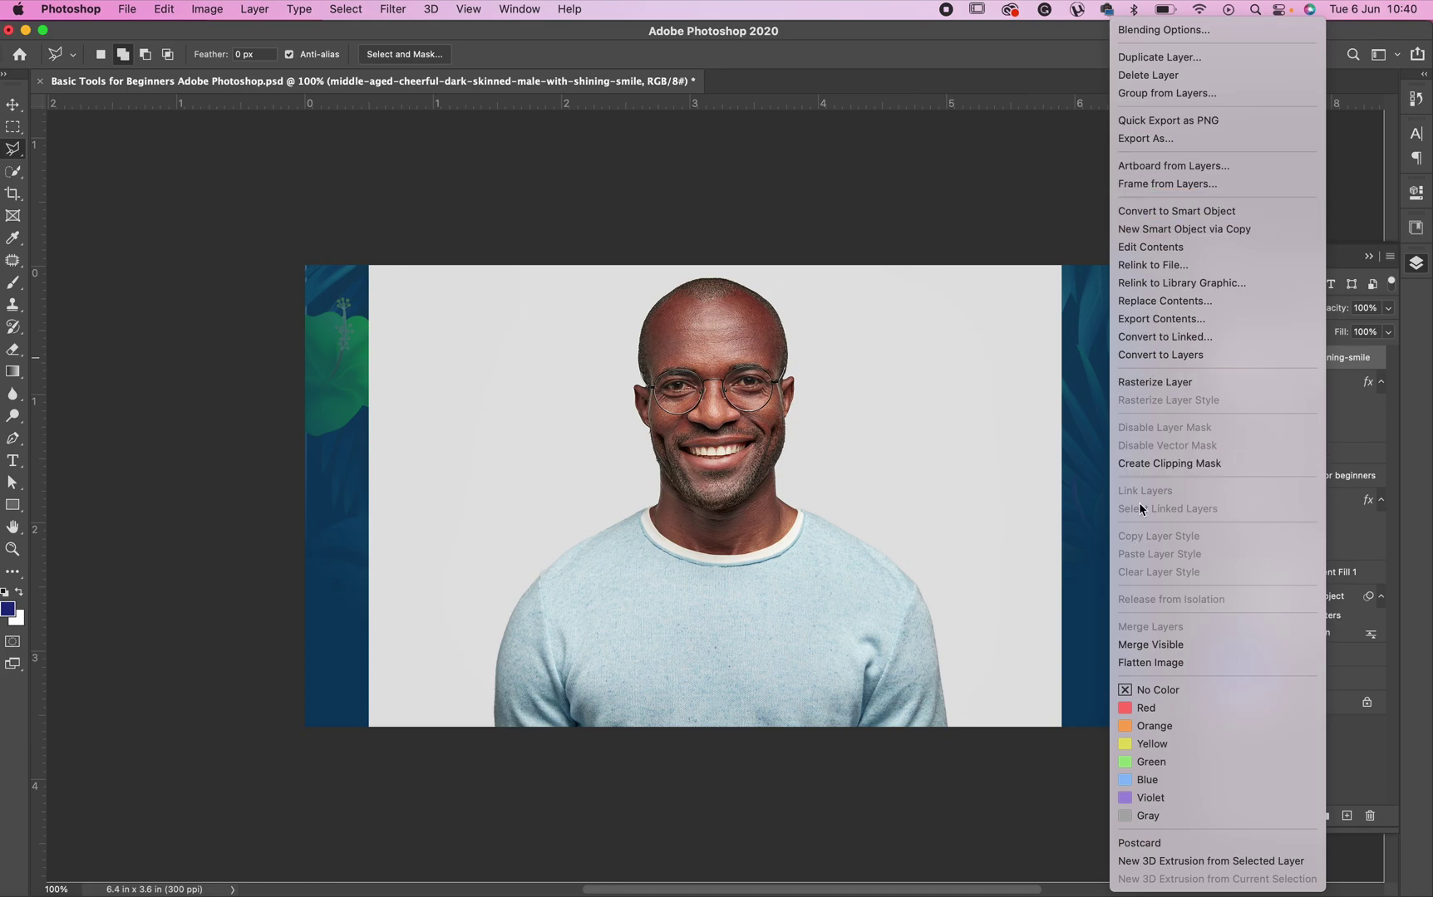
pyautogui.click(1153, 386)
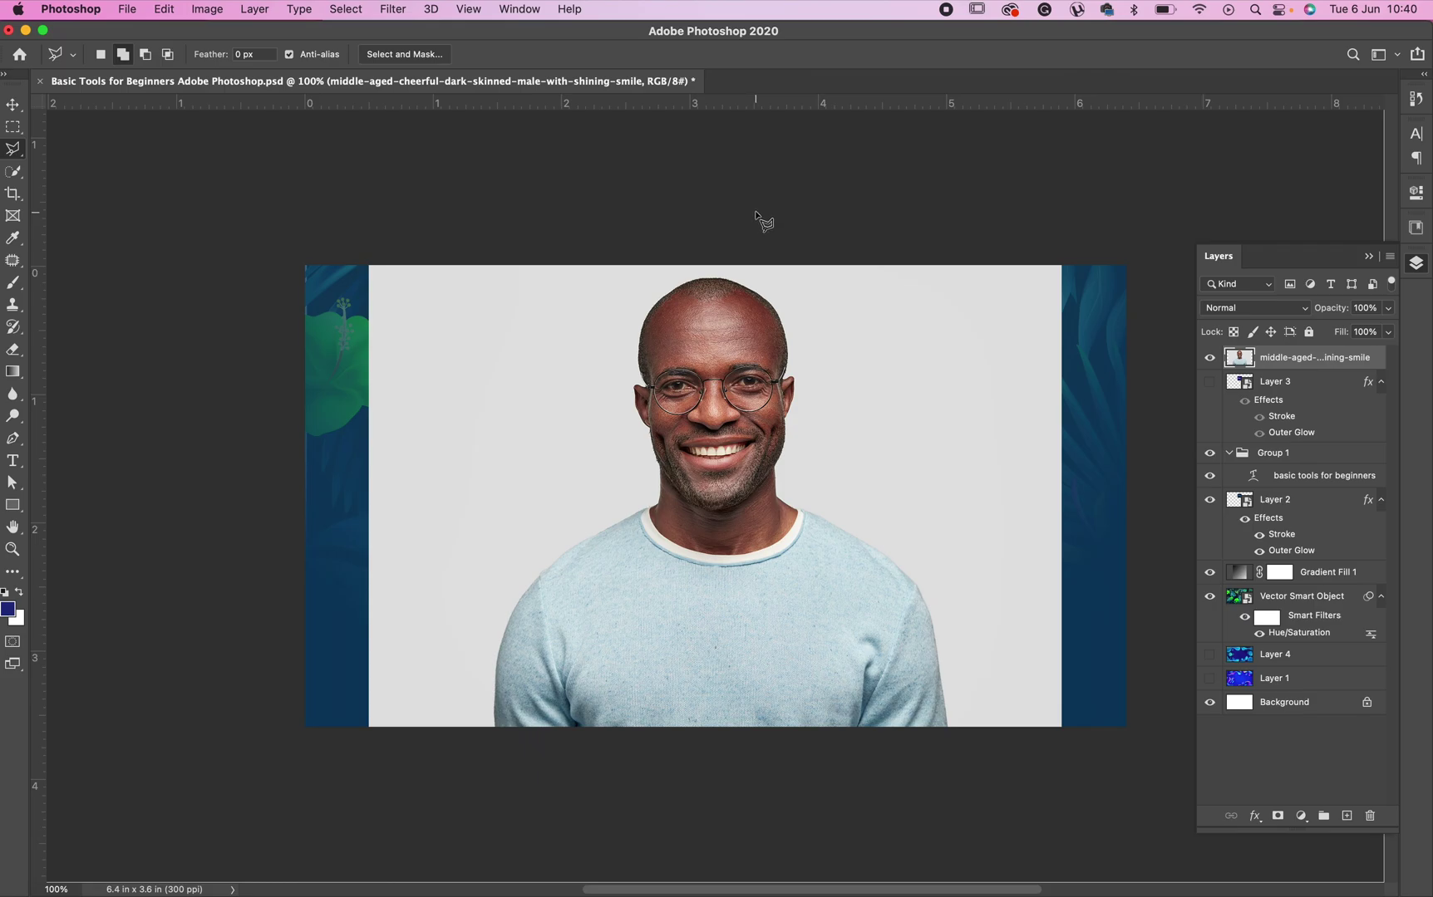
pyautogui.click(763, 207)
pyautogui.click(322, 216)
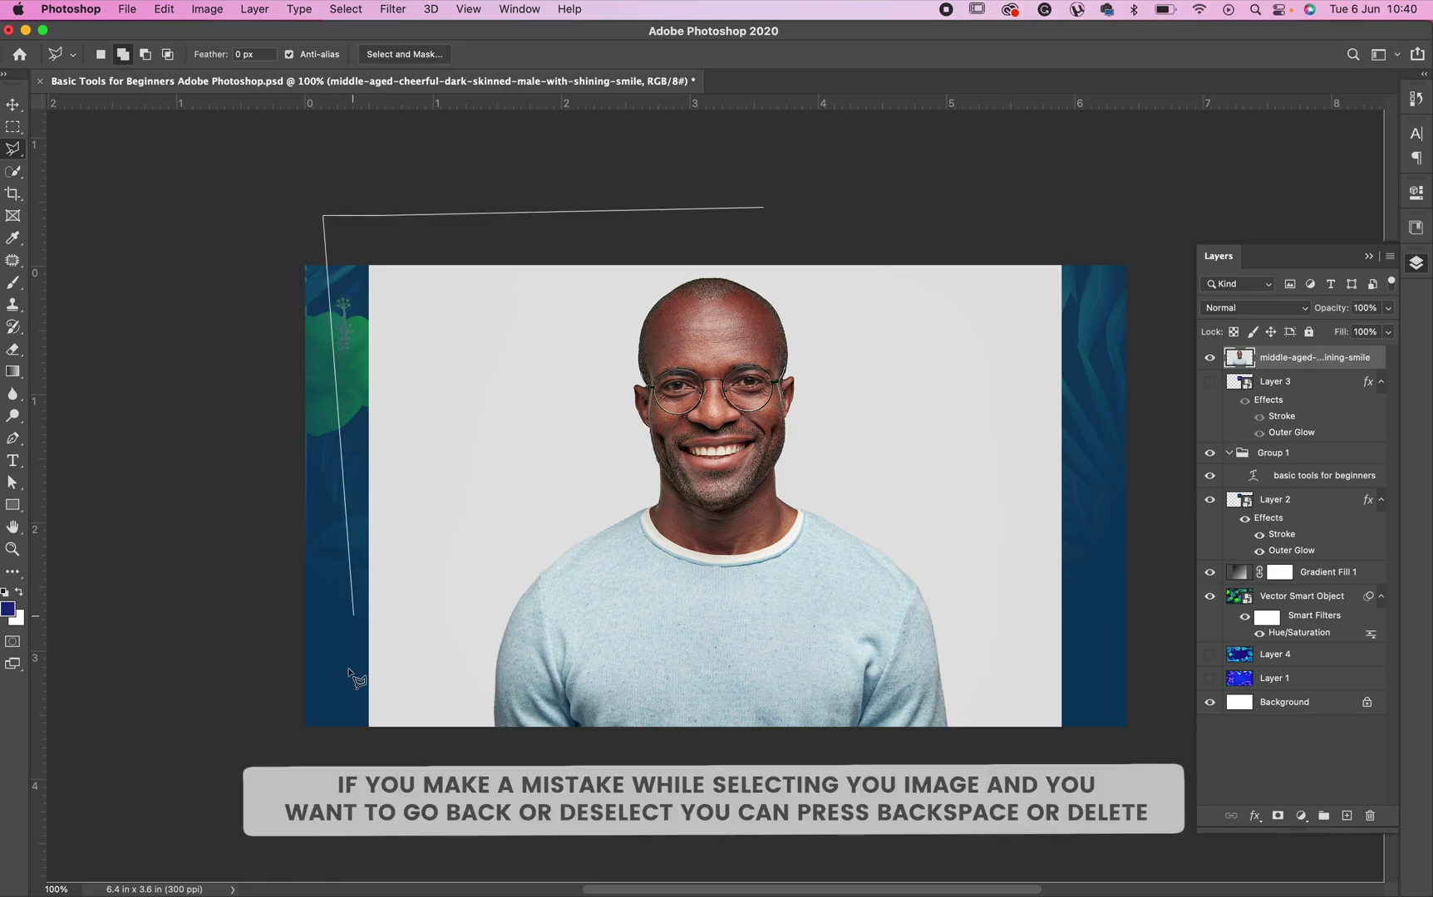
pyautogui.click(344, 736)
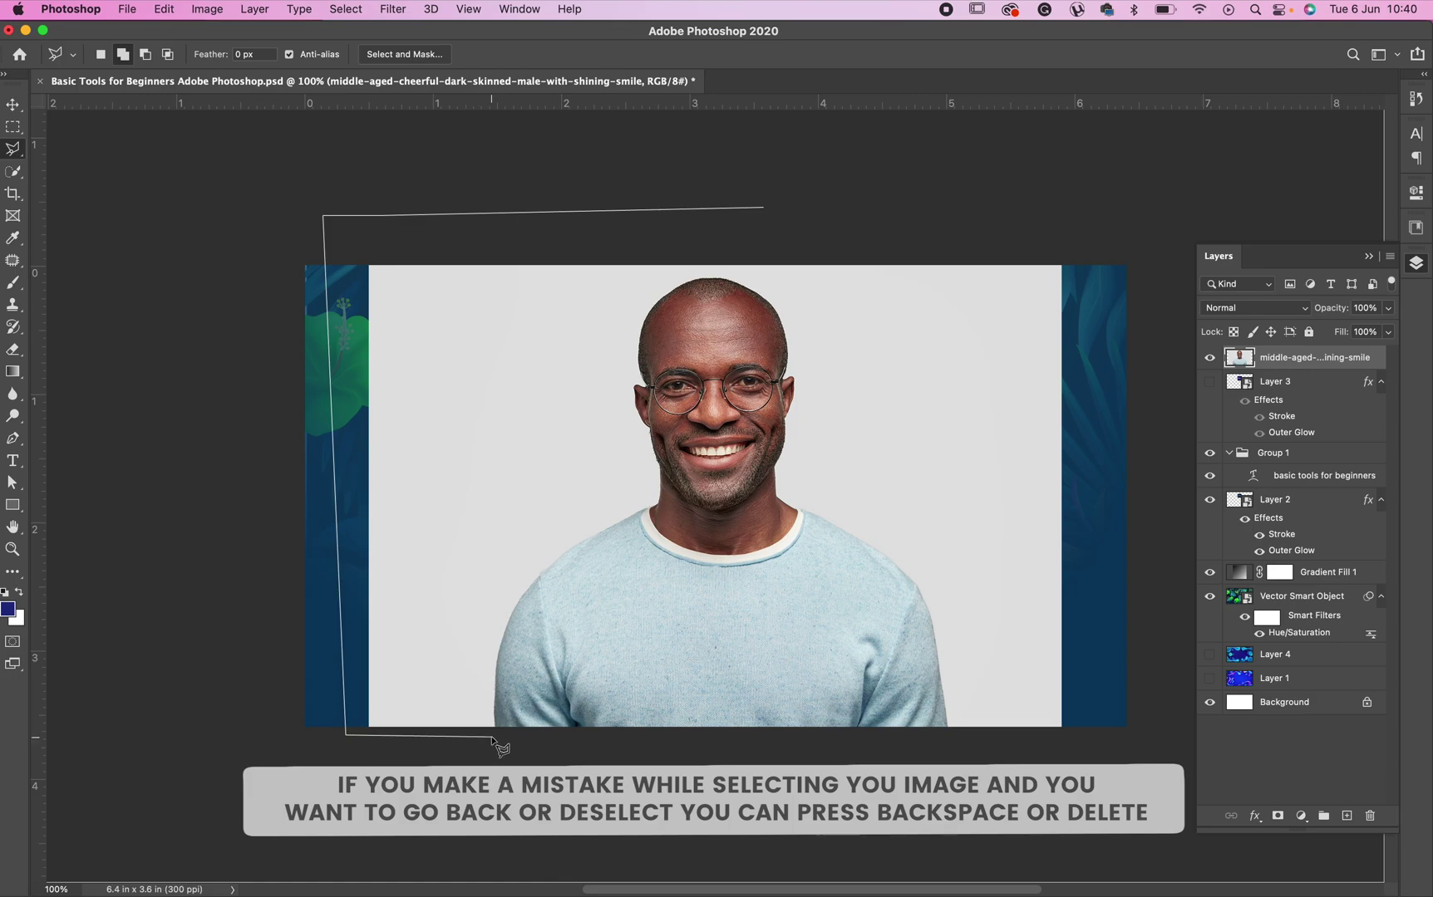
pyautogui.press('BackSpace')
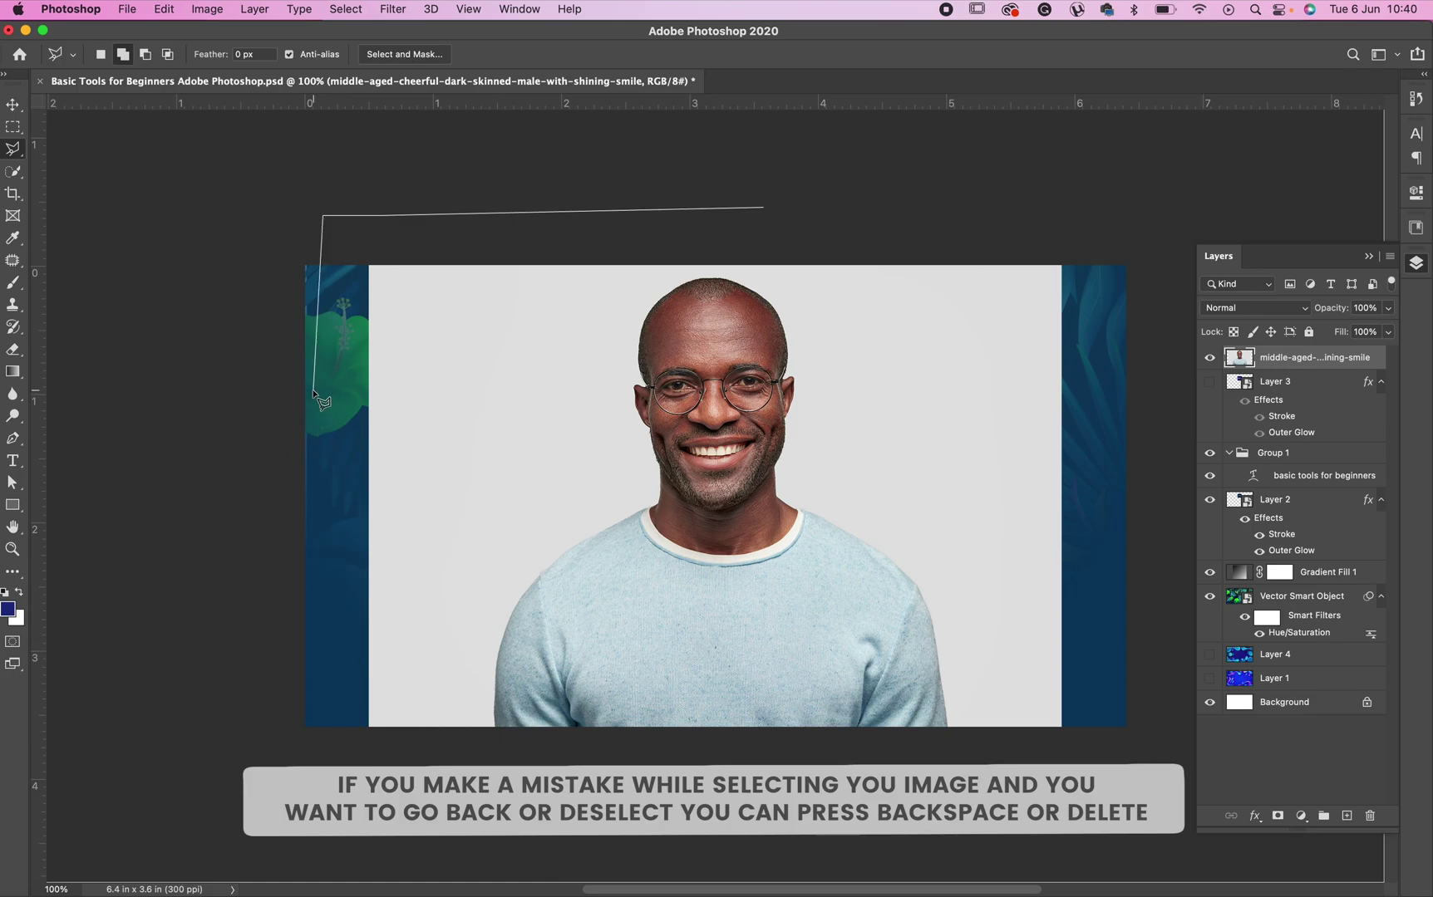
pyautogui.press('BackSpace')
pyautogui.press('BackSpace')
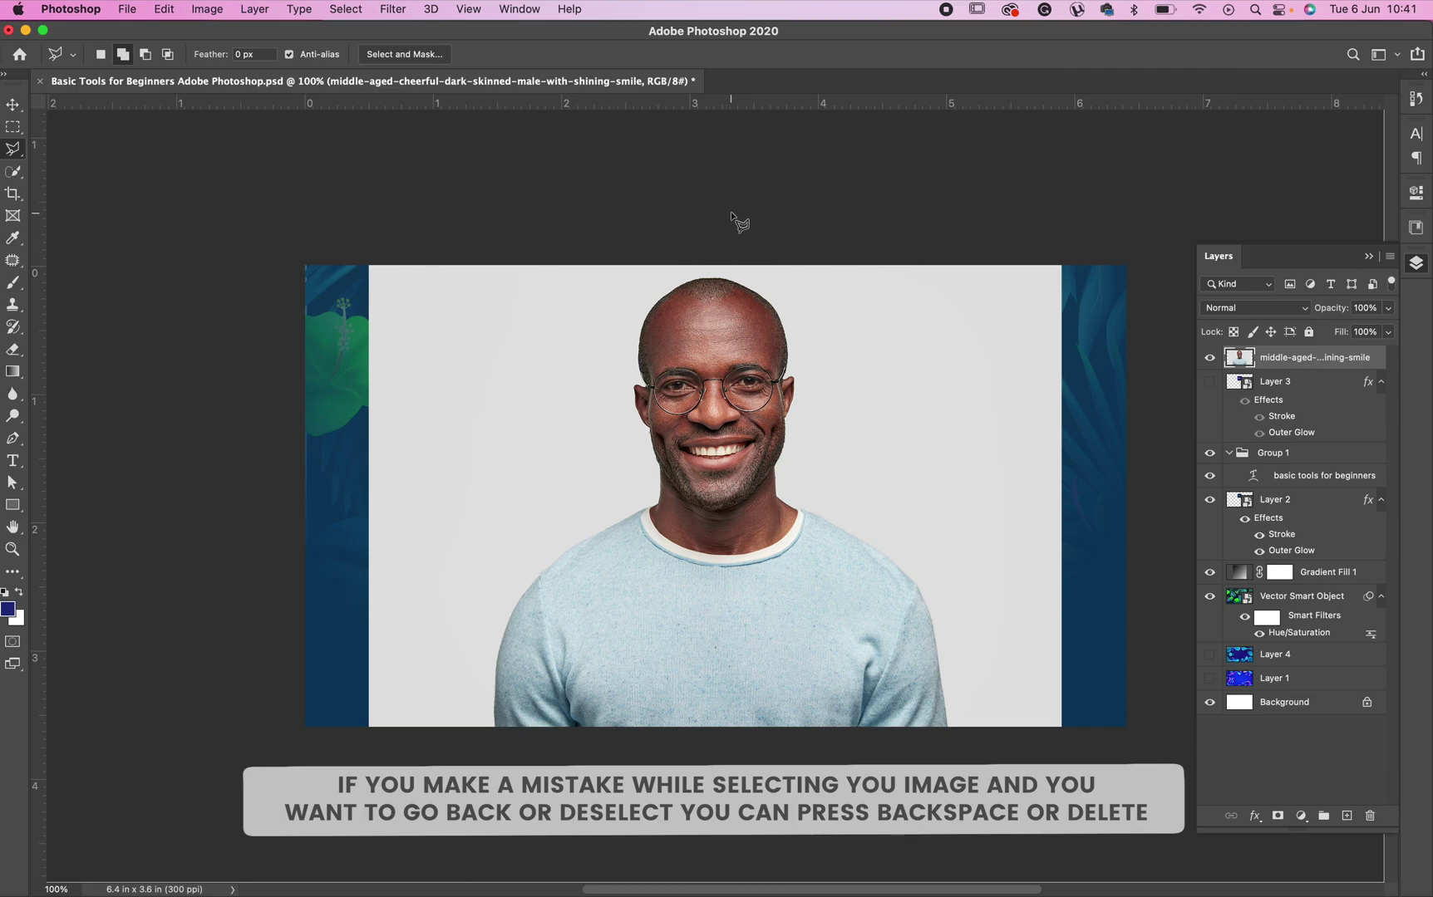
pyautogui.click(731, 212)
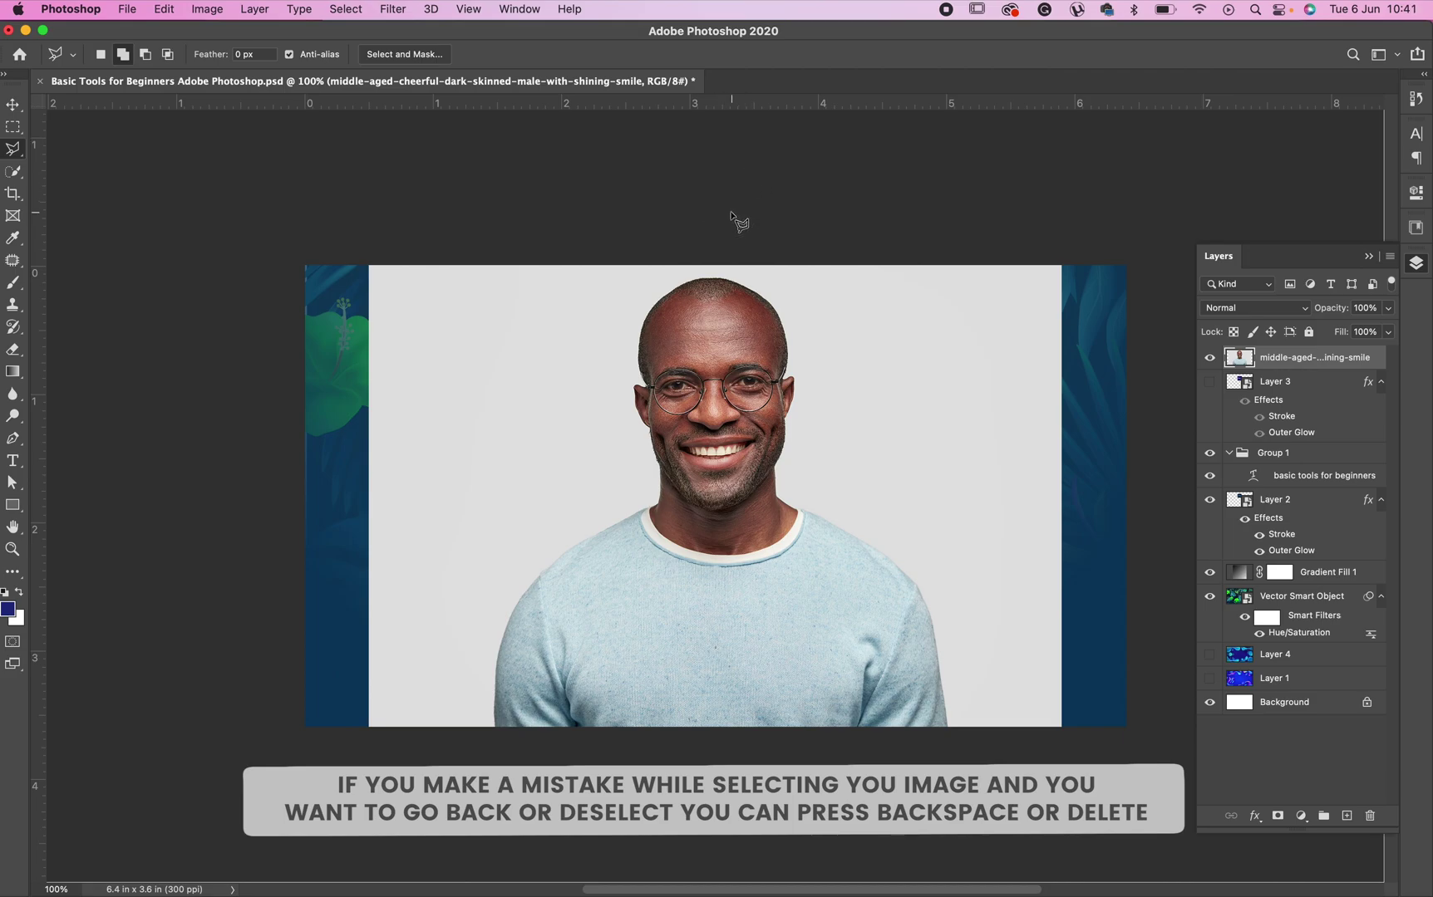
pyautogui.click(369, 217)
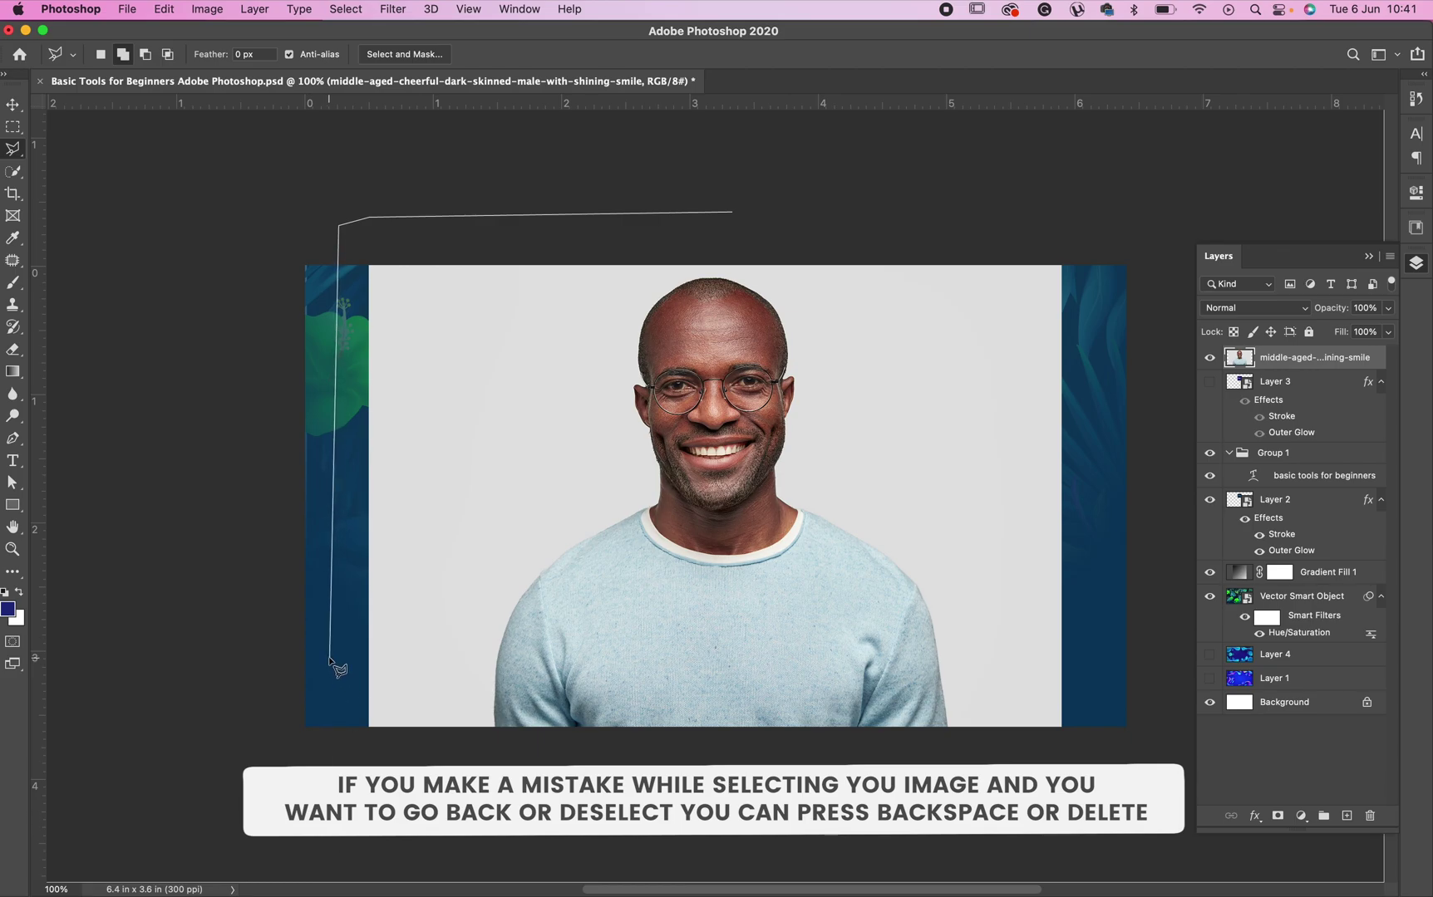
pyautogui.press('BackSpace')
pyautogui.press('BackSpace')
pyautogui.press('BackSpace')
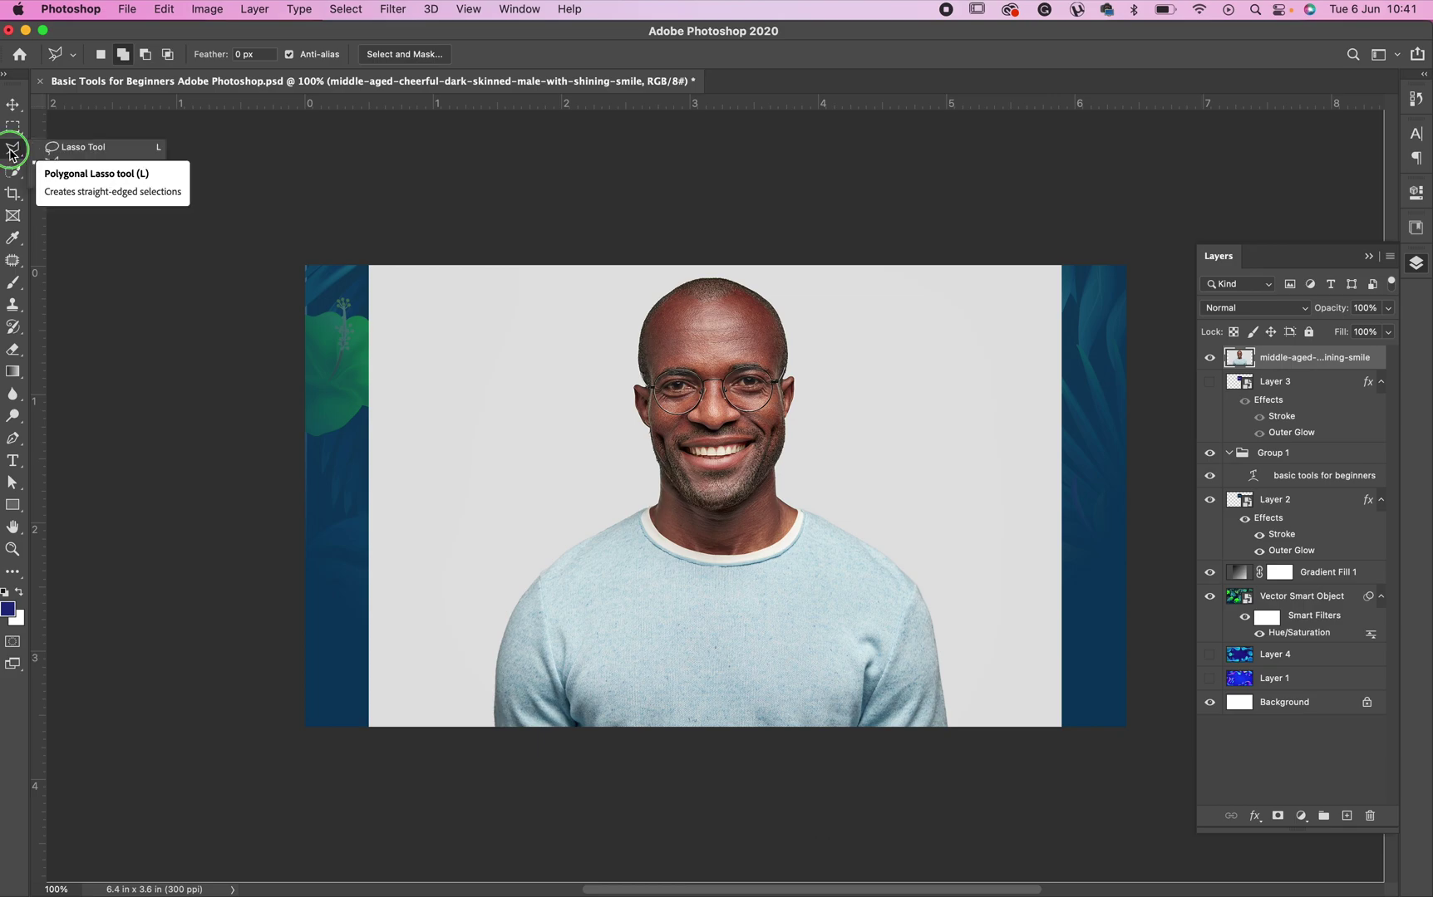
pyautogui.rightClick(12, 152)
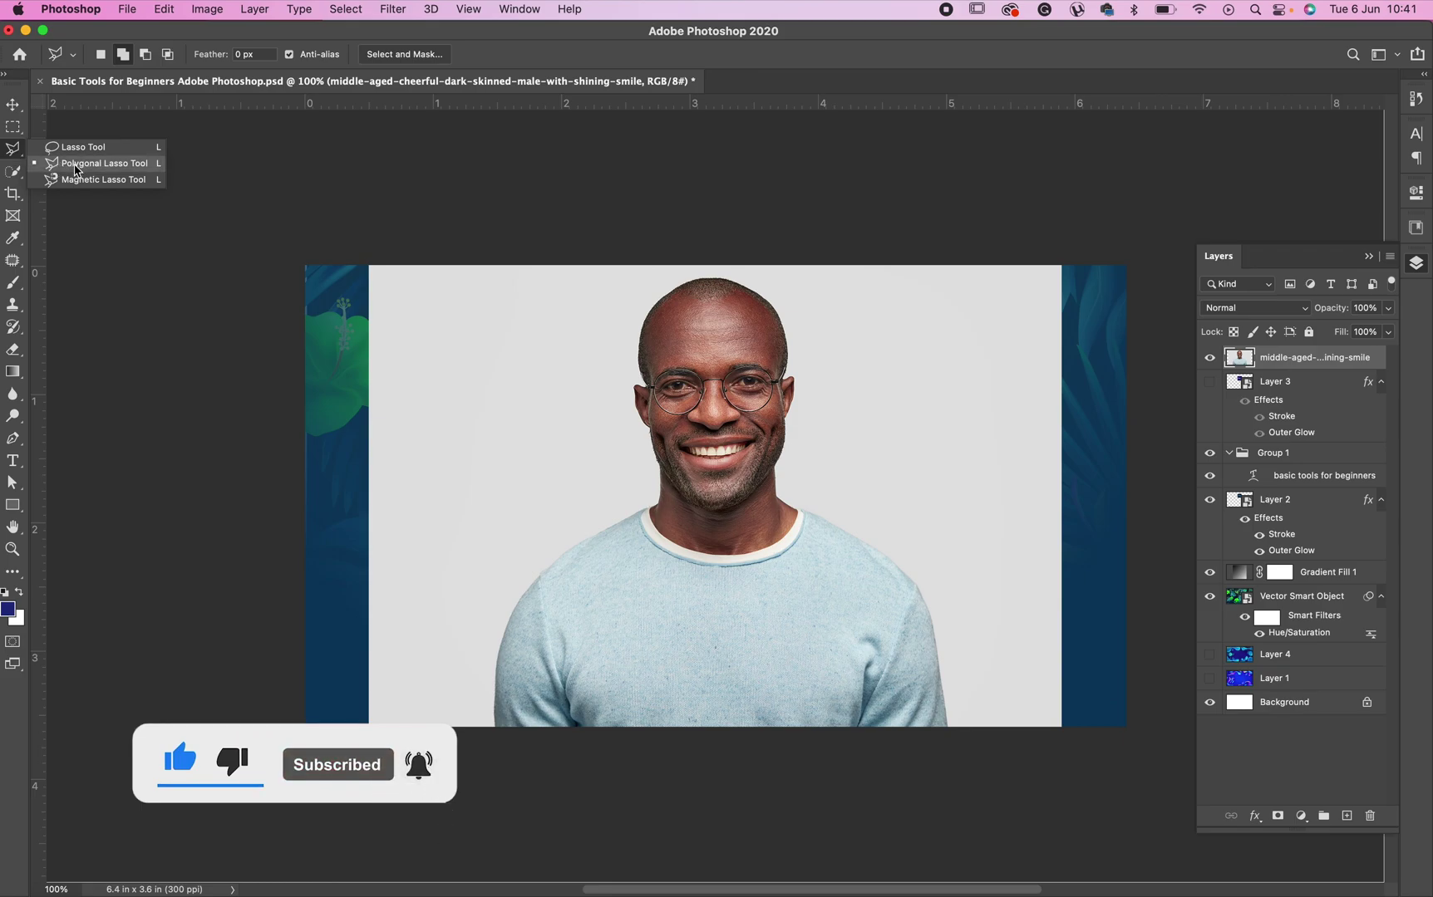
pyautogui.click(74, 165)
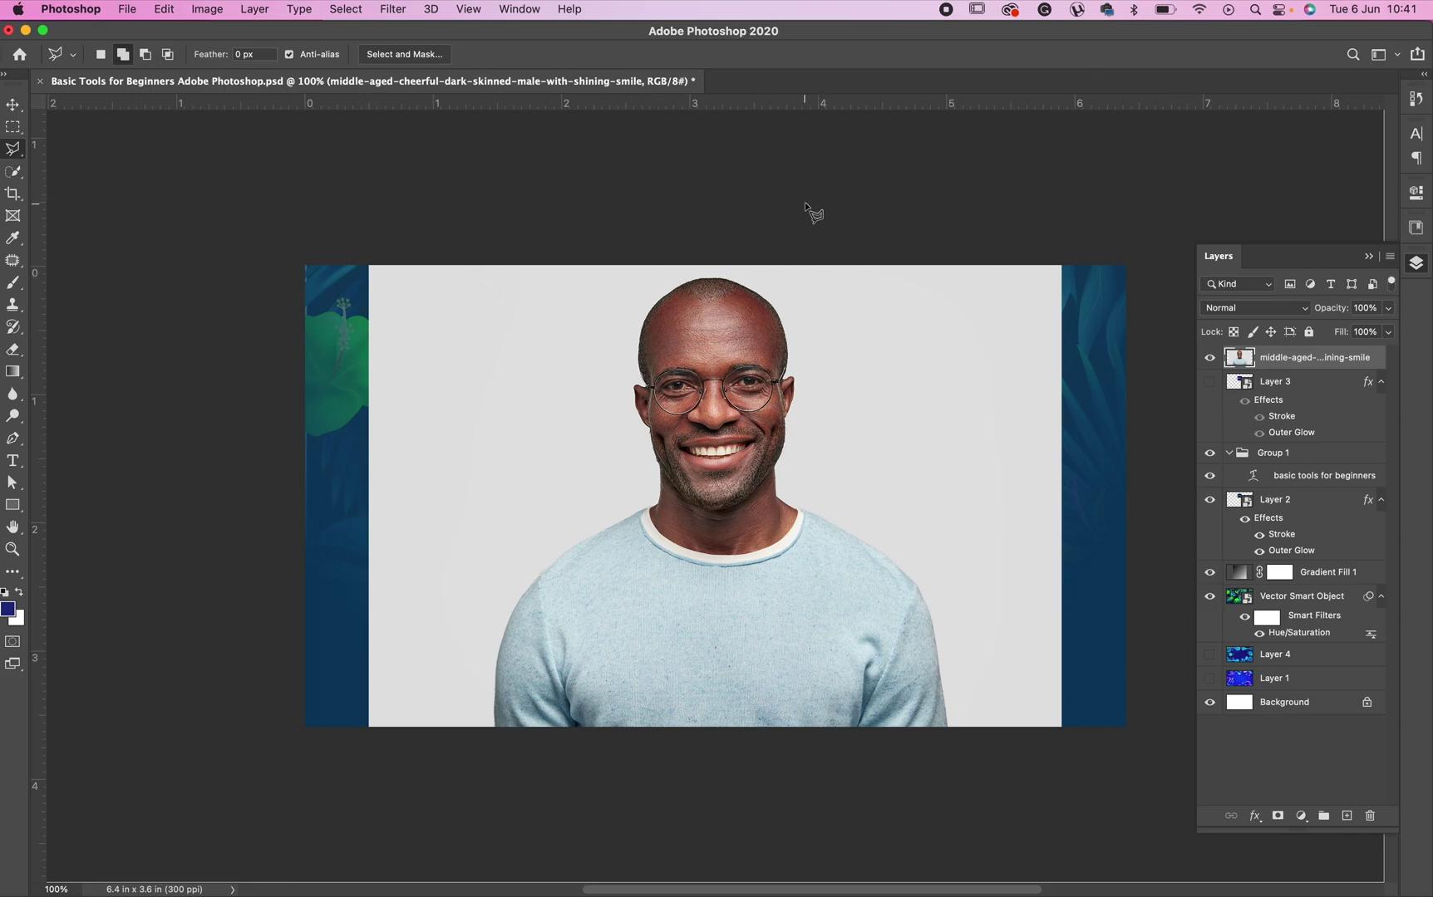
# Step: Place Polygonal Lasso points above the head, down the left edge and along the bottom to the sweater
pyautogui.click(753, 206)
pyautogui.click(345, 209)
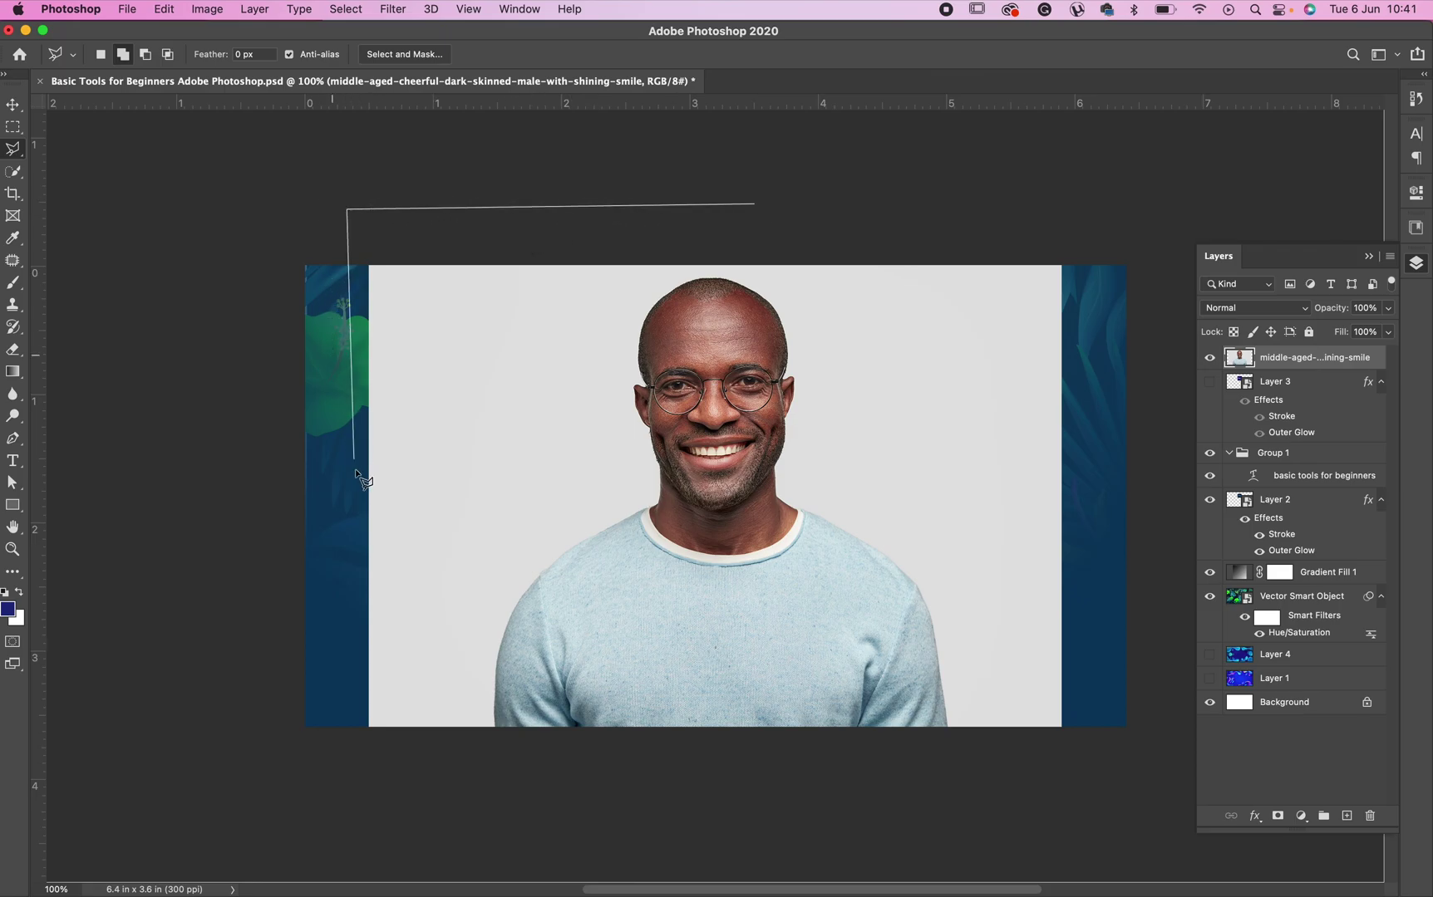
pyautogui.click(337, 761)
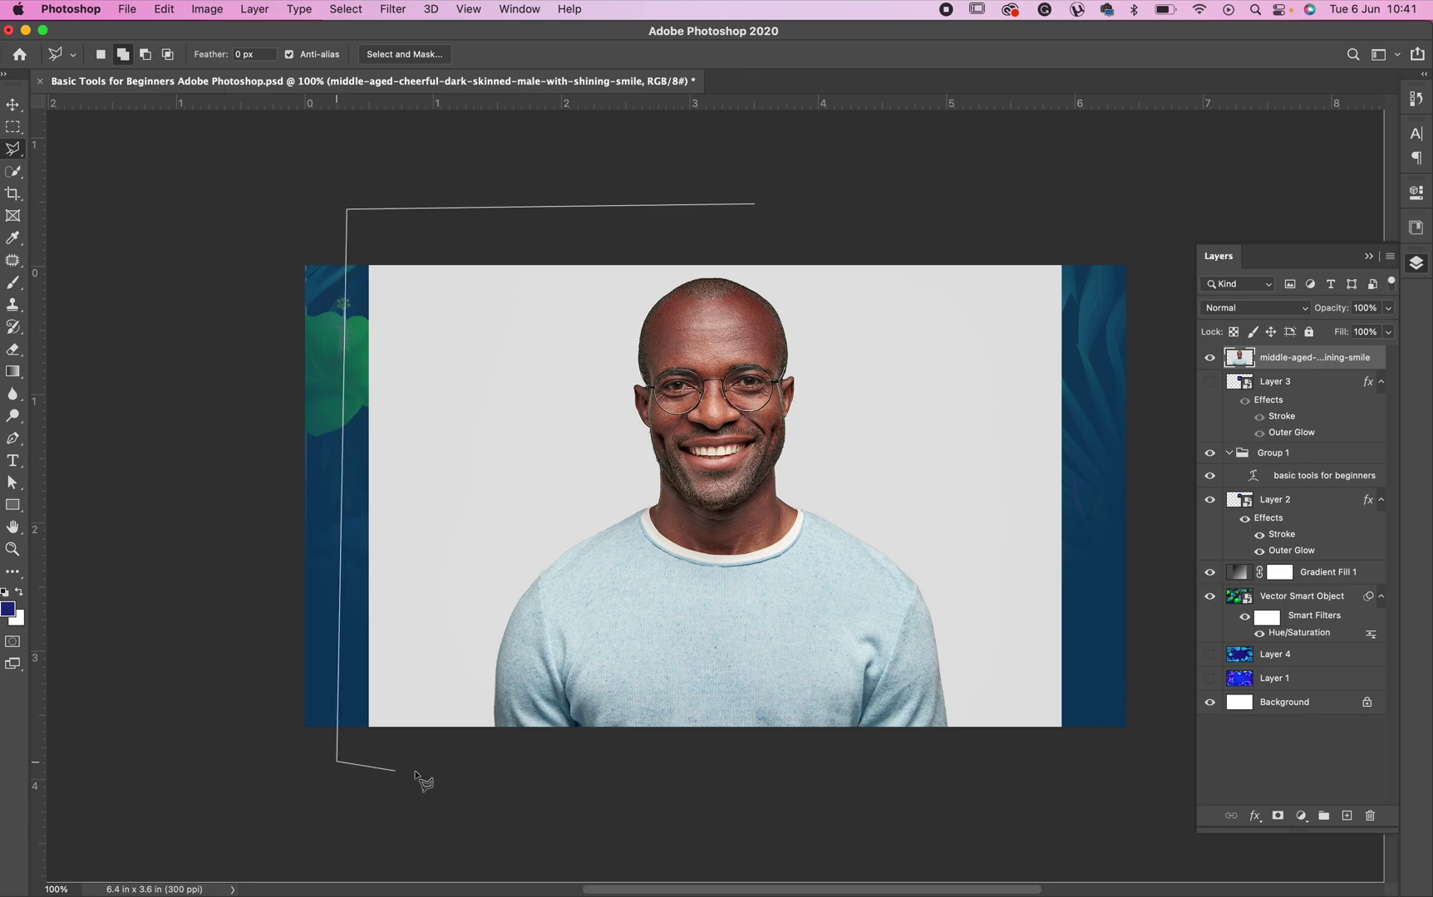
pyautogui.click(492, 762)
pyautogui.scroll(2, 493, 748)
pyautogui.scroll(2, 498, 745)
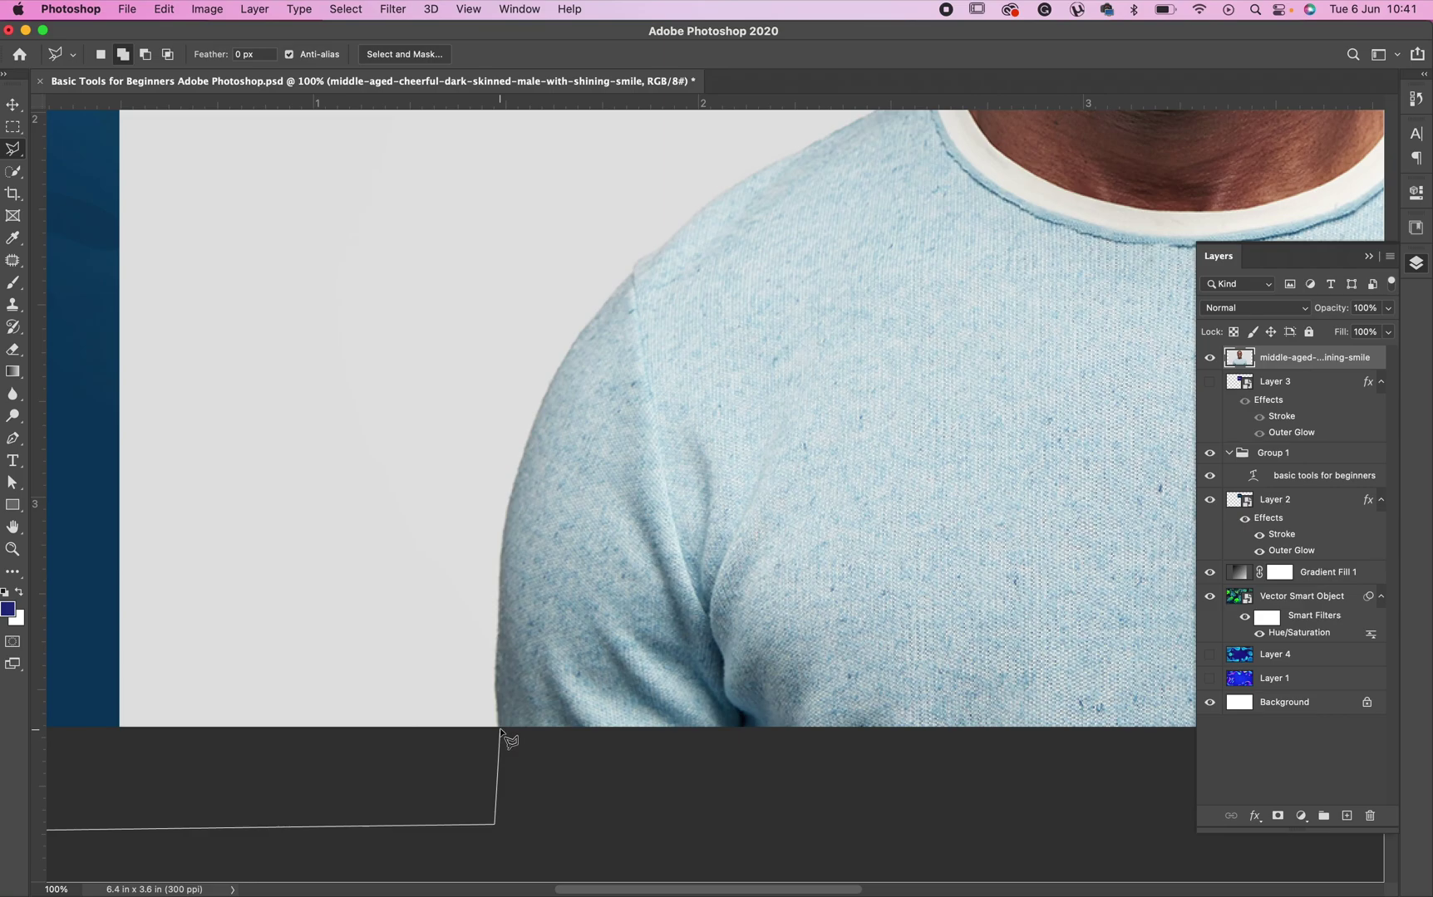
pyautogui.scroll(-2, 501, 733)
pyautogui.scroll(-2, 500, 733)
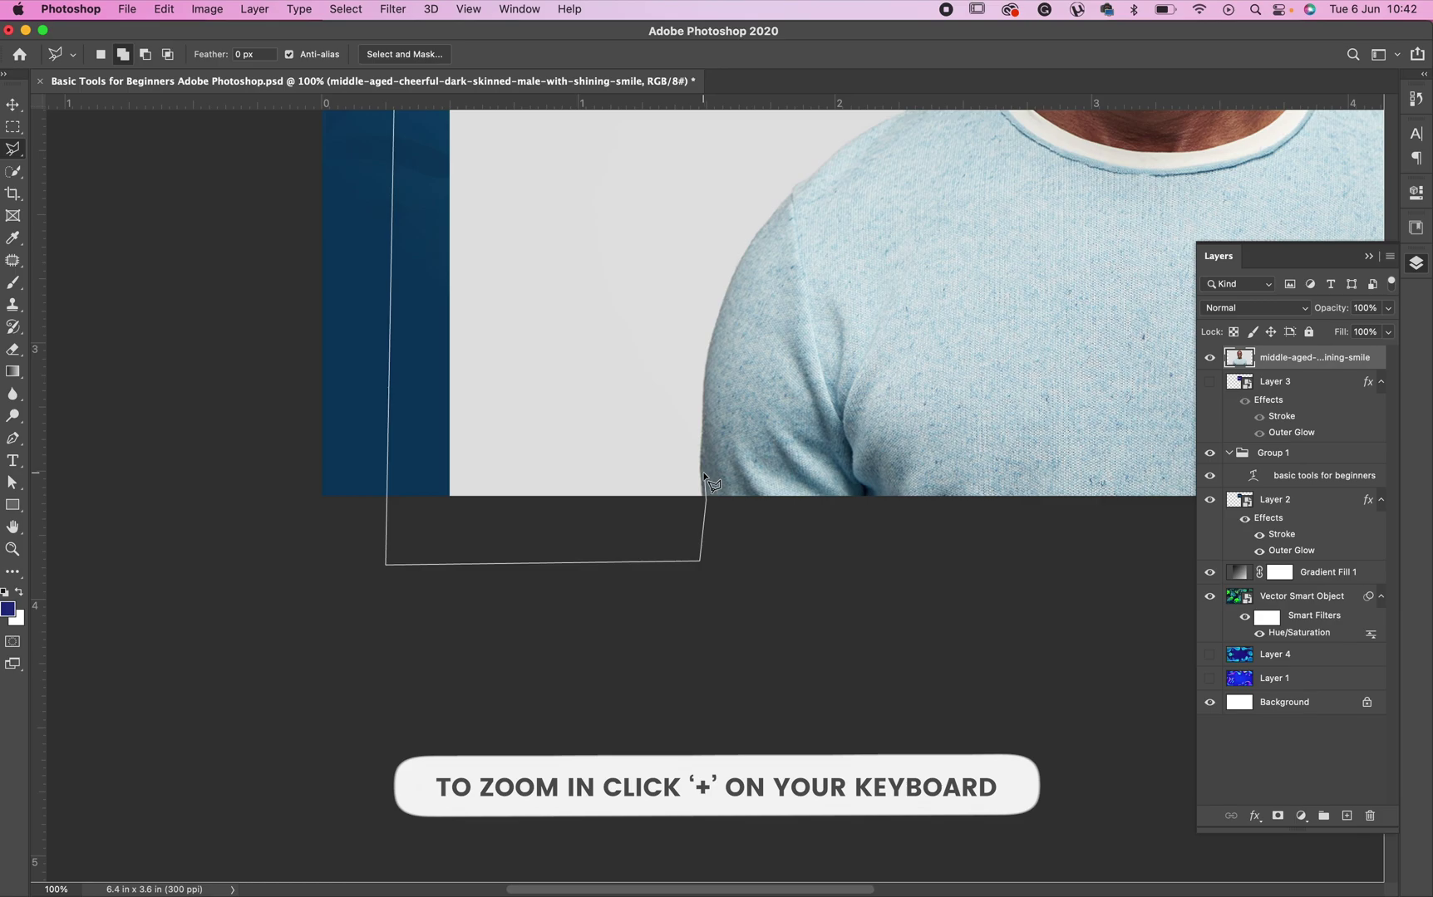
# Step: Add two outline points climbing the left edge of the man's shoulder
pyautogui.click(703, 463)
pyautogui.click(704, 419)
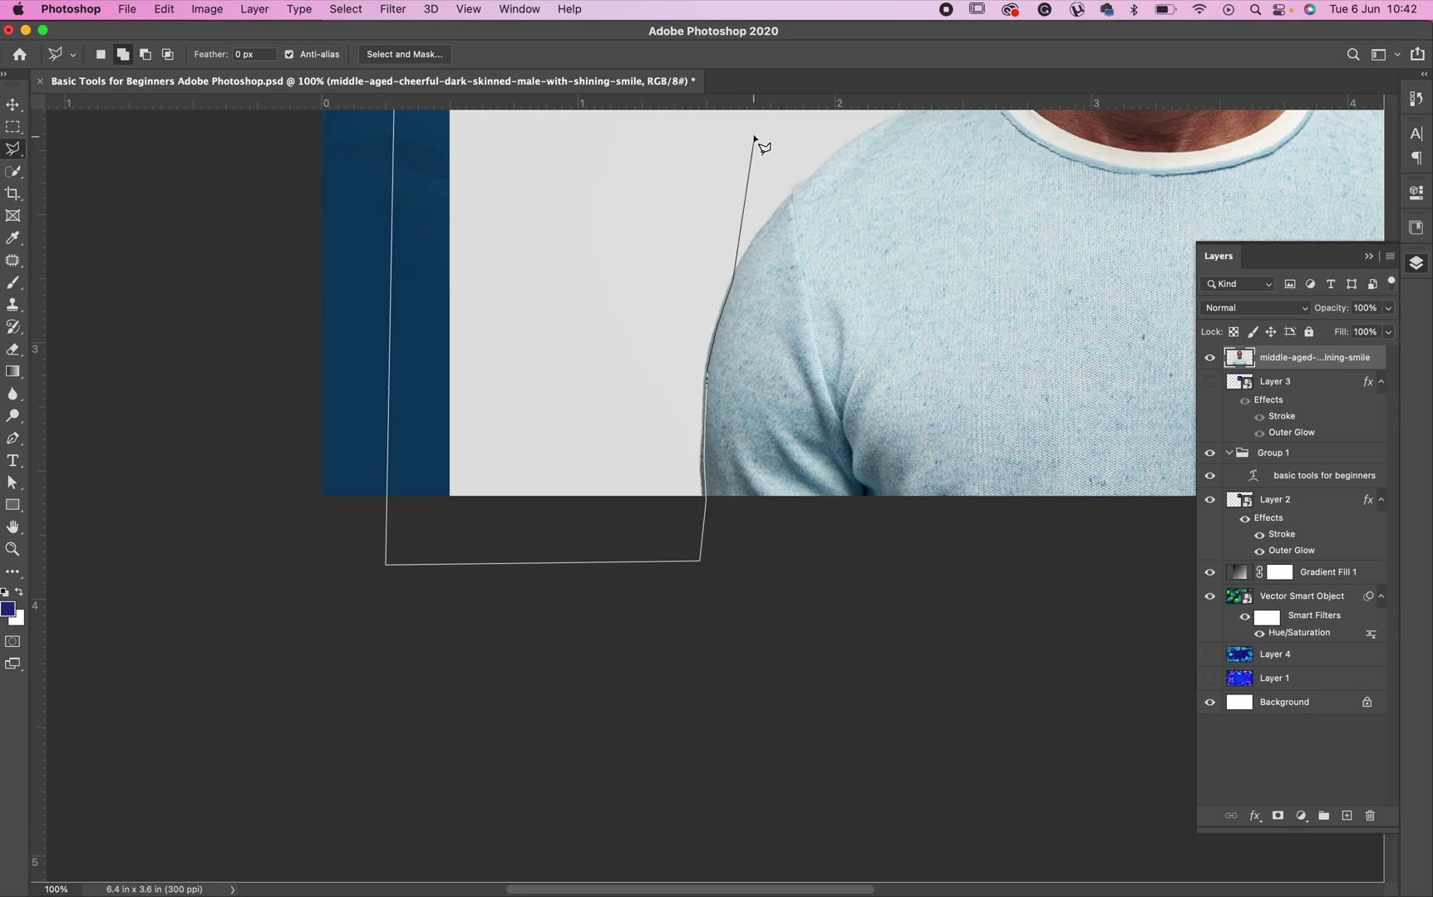
pyautogui.scroll(3, 758, 235)
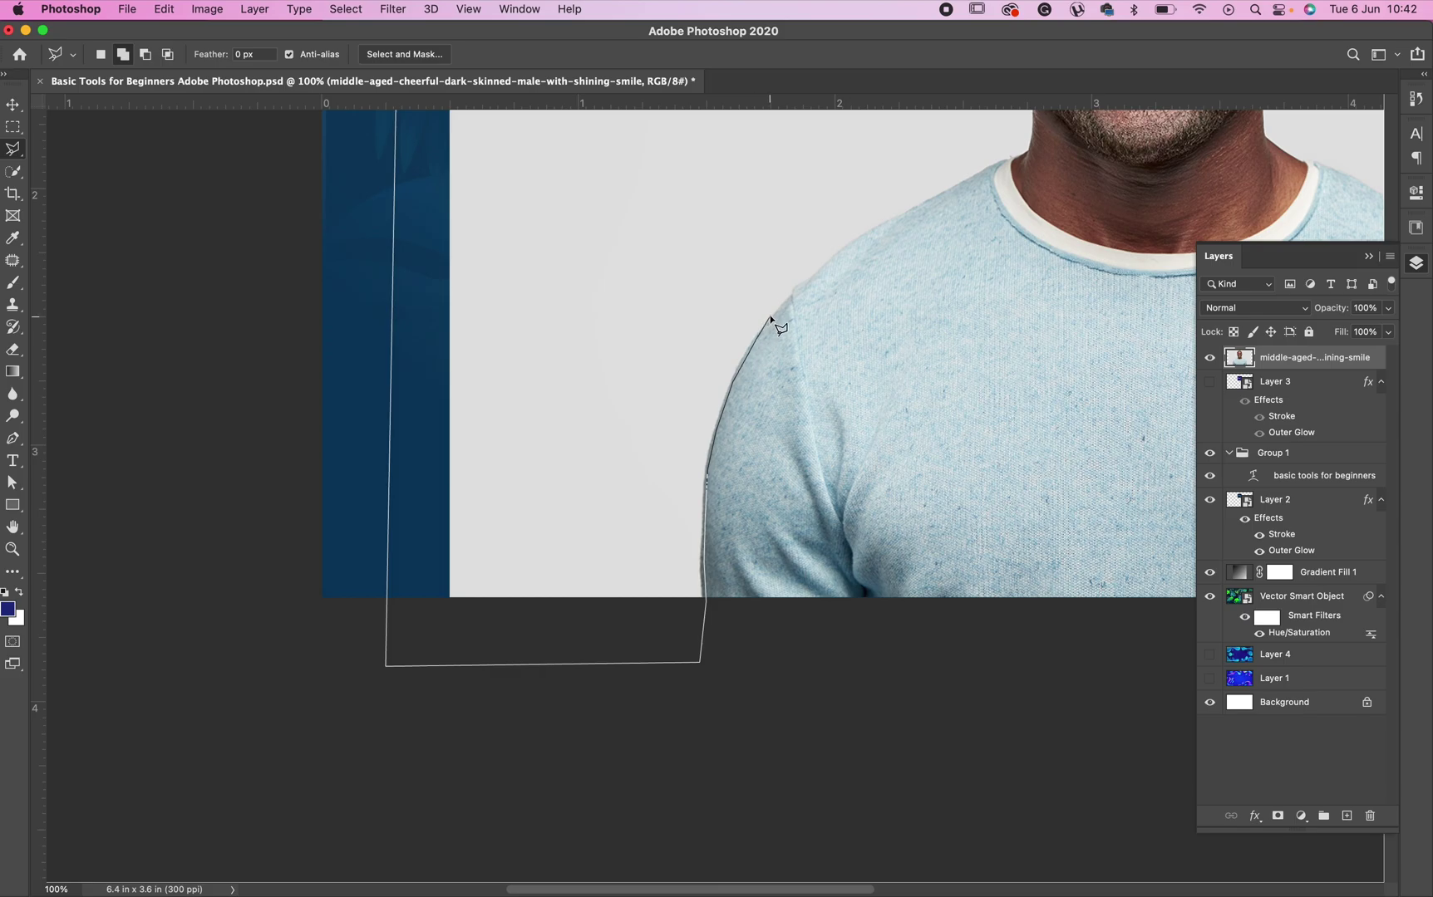
pyautogui.scroll(1, 772, 321)
pyautogui.scroll(1, 772, 325)
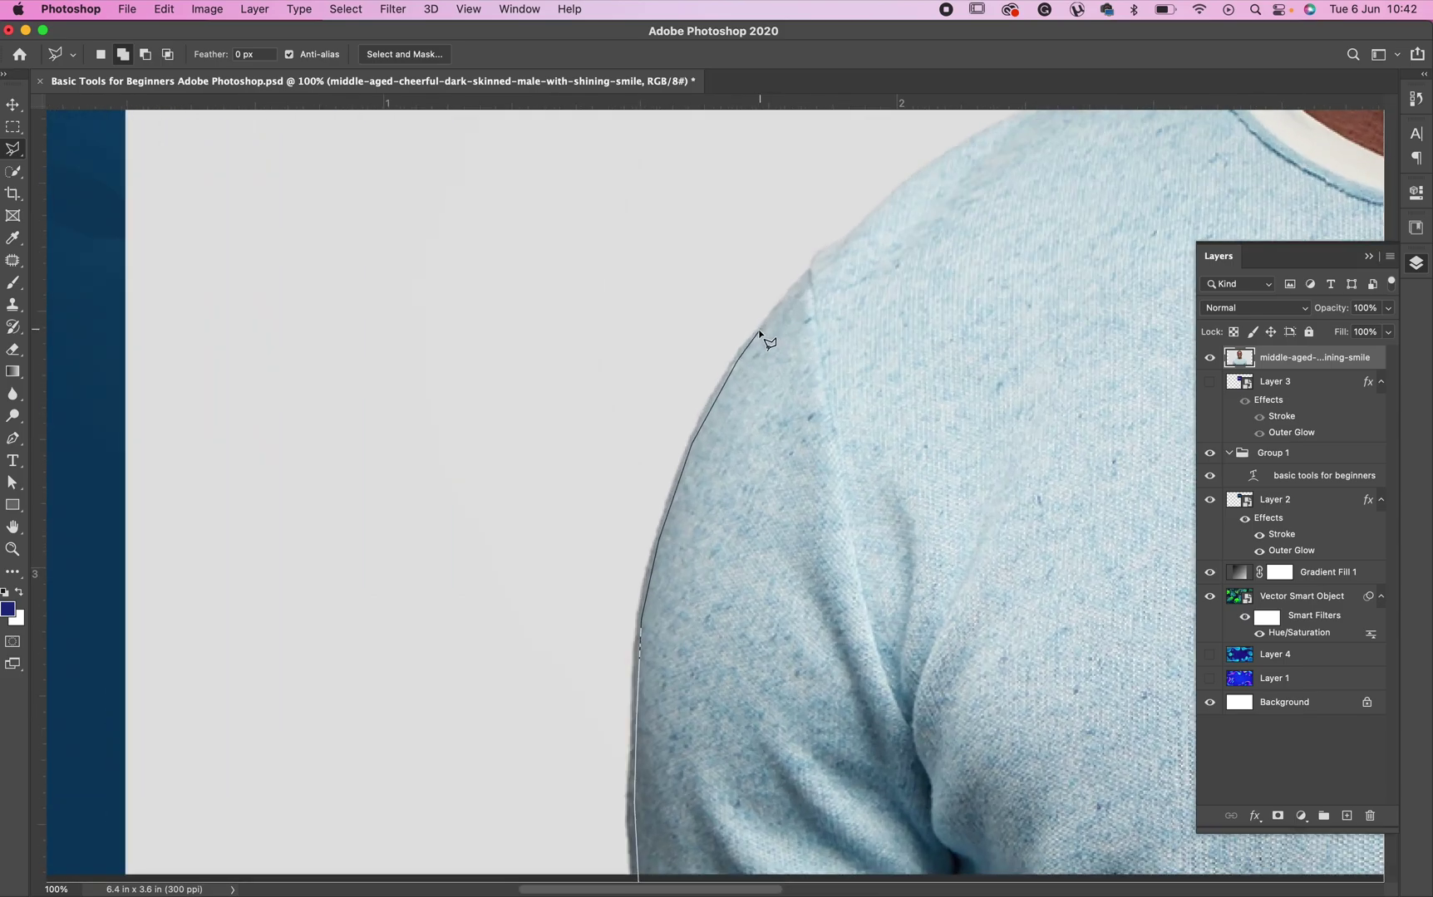
# Step: Trace the outline along the shoulder curve to where the neck meets the shoulder
pyautogui.click(806, 278)
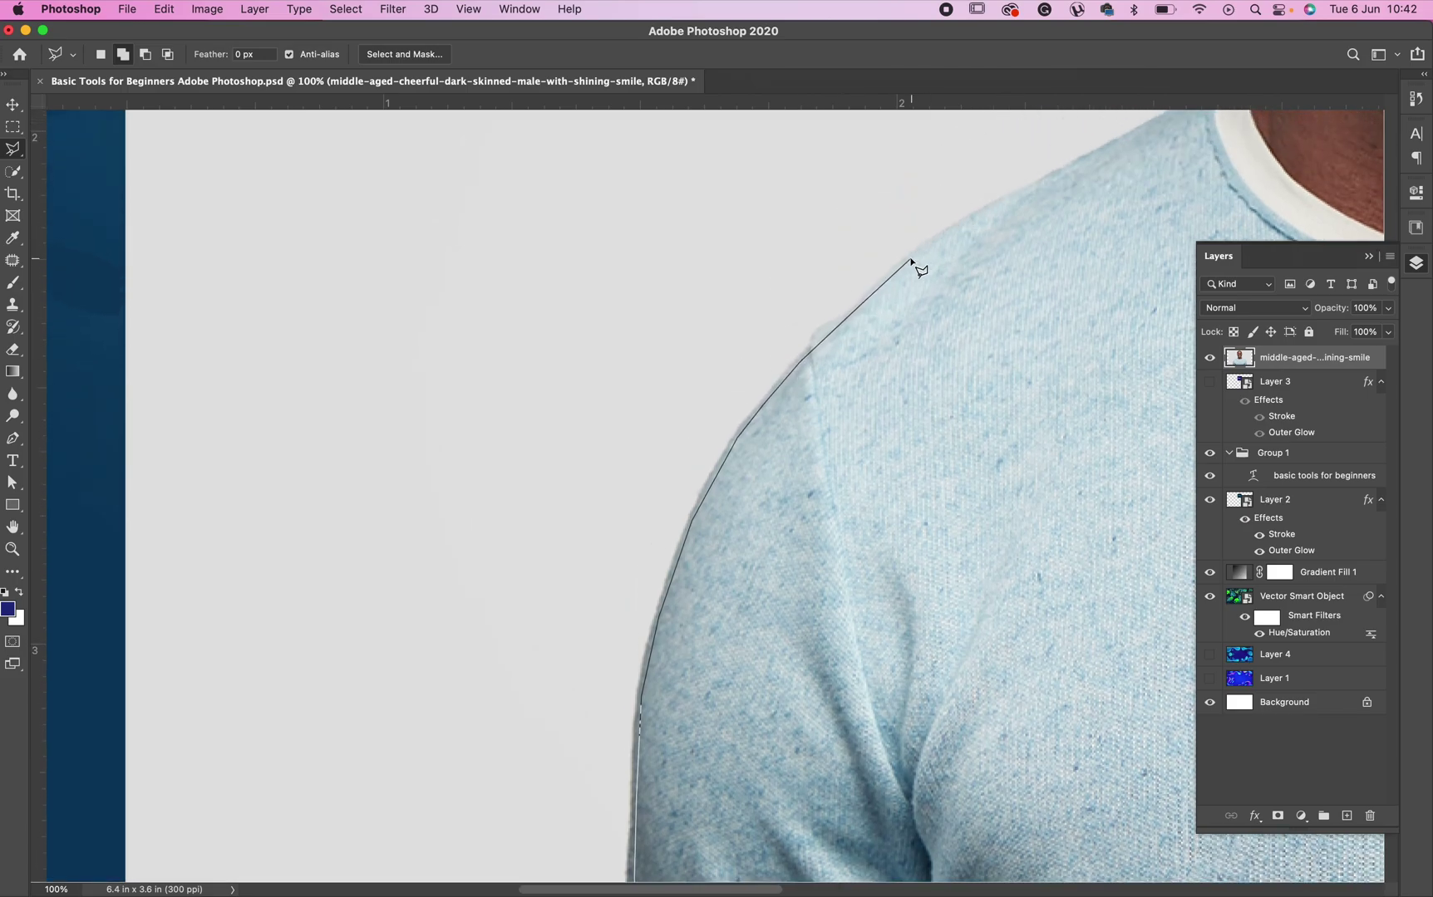
pyautogui.click(912, 261)
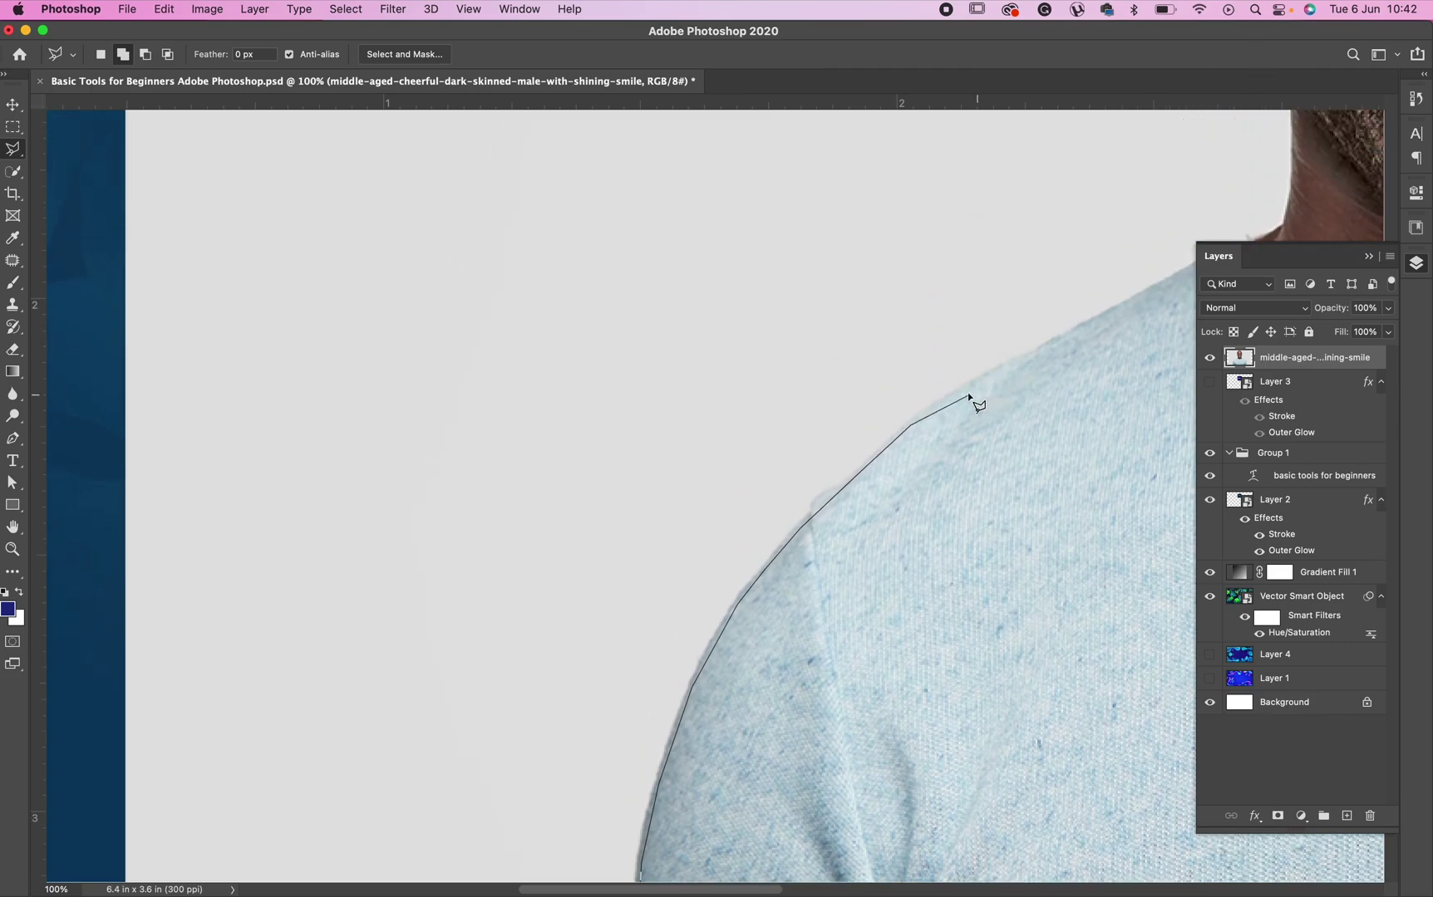
pyautogui.click(971, 385)
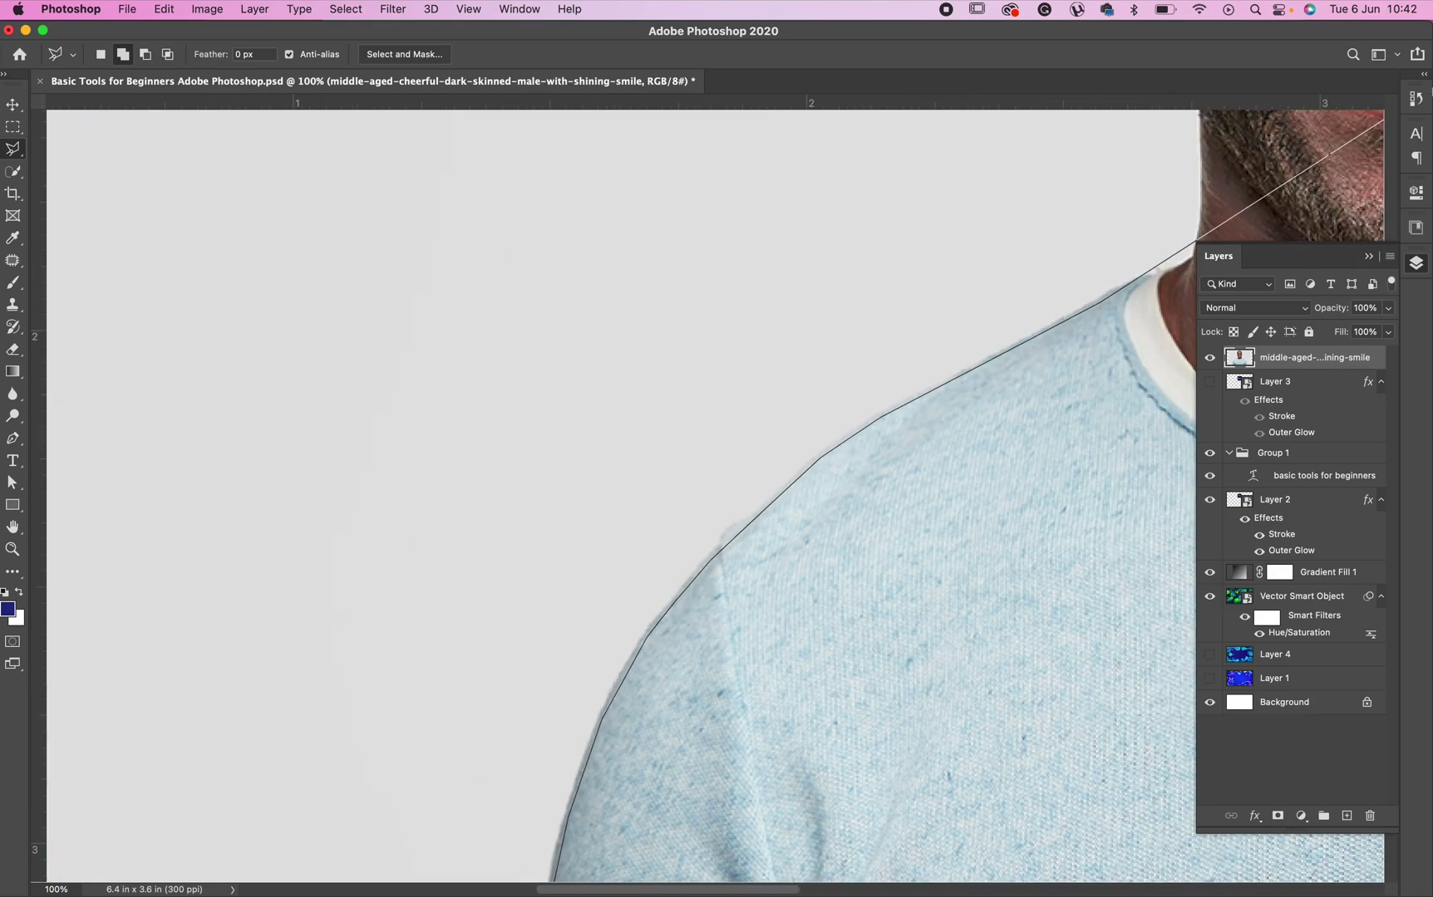
pyautogui.click(1116, 292)
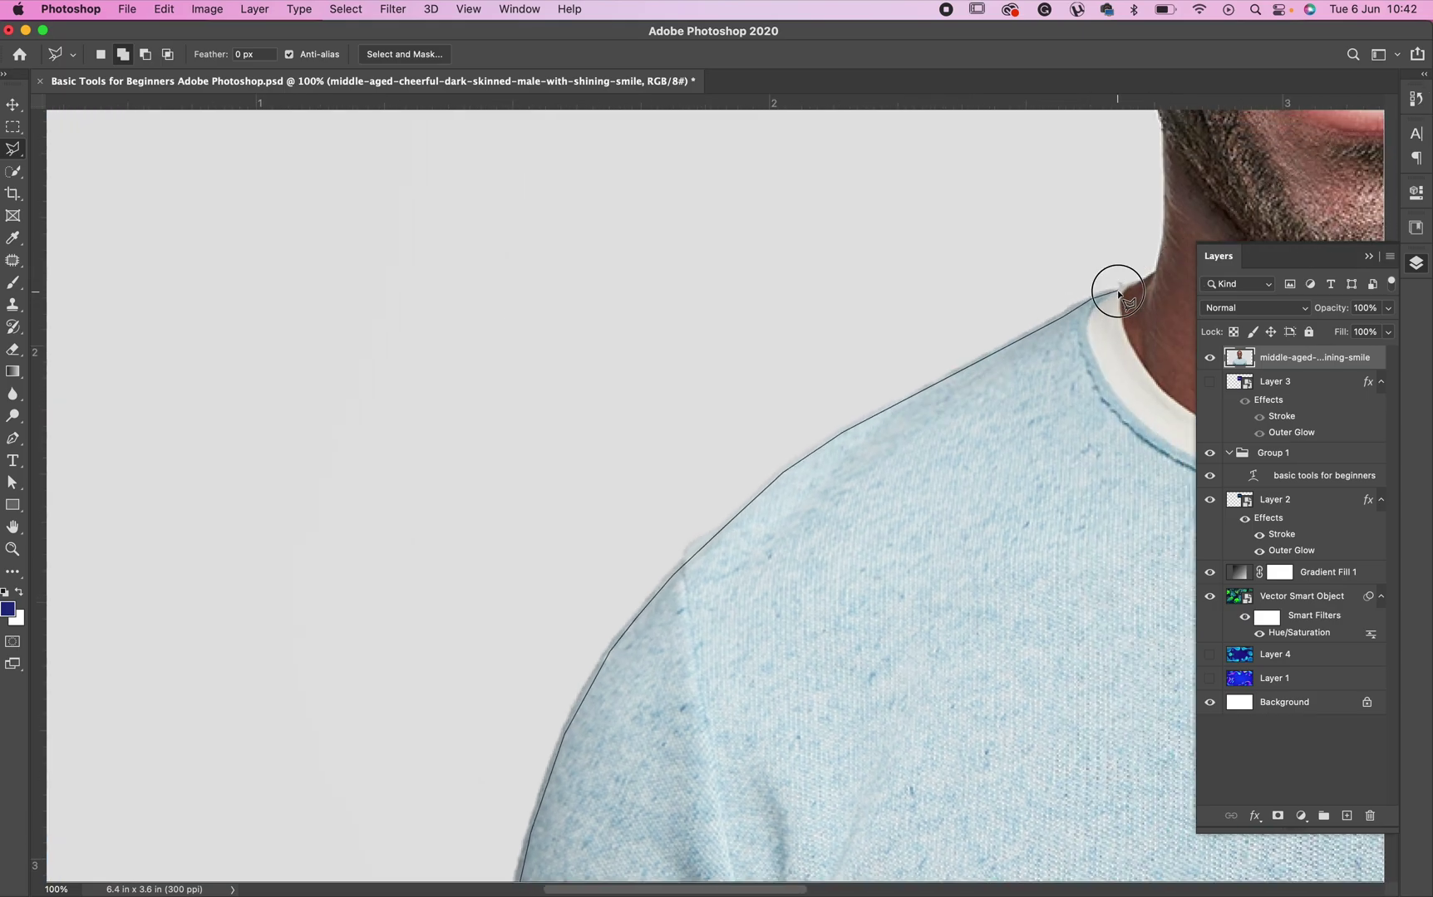
pyautogui.click(1146, 278)
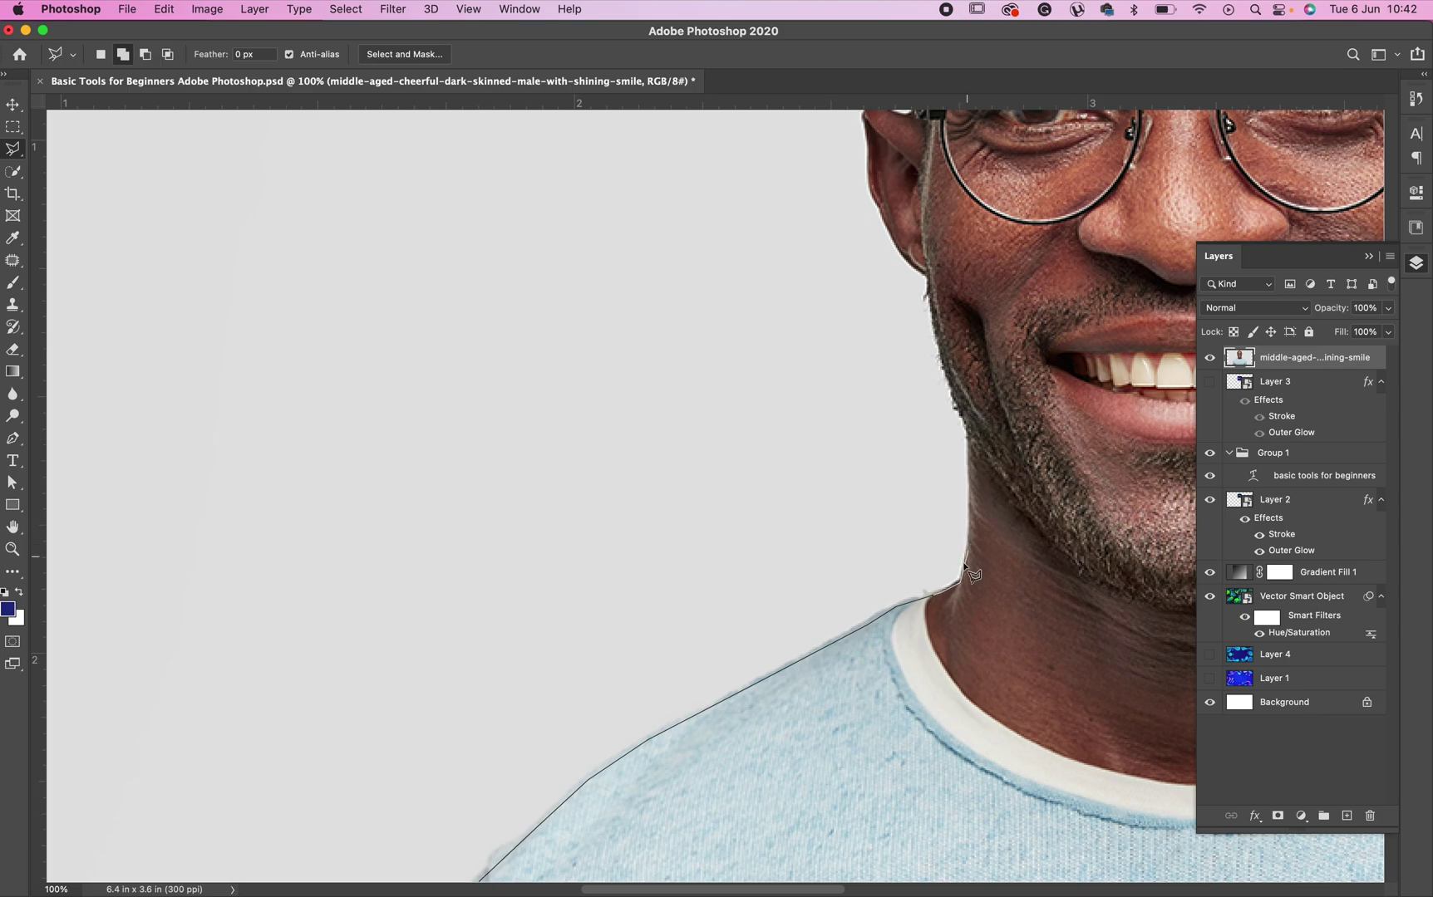
# Step: Continue the outline up the neck and jaw to the side of the face
pyautogui.click(969, 536)
pyautogui.click(969, 429)
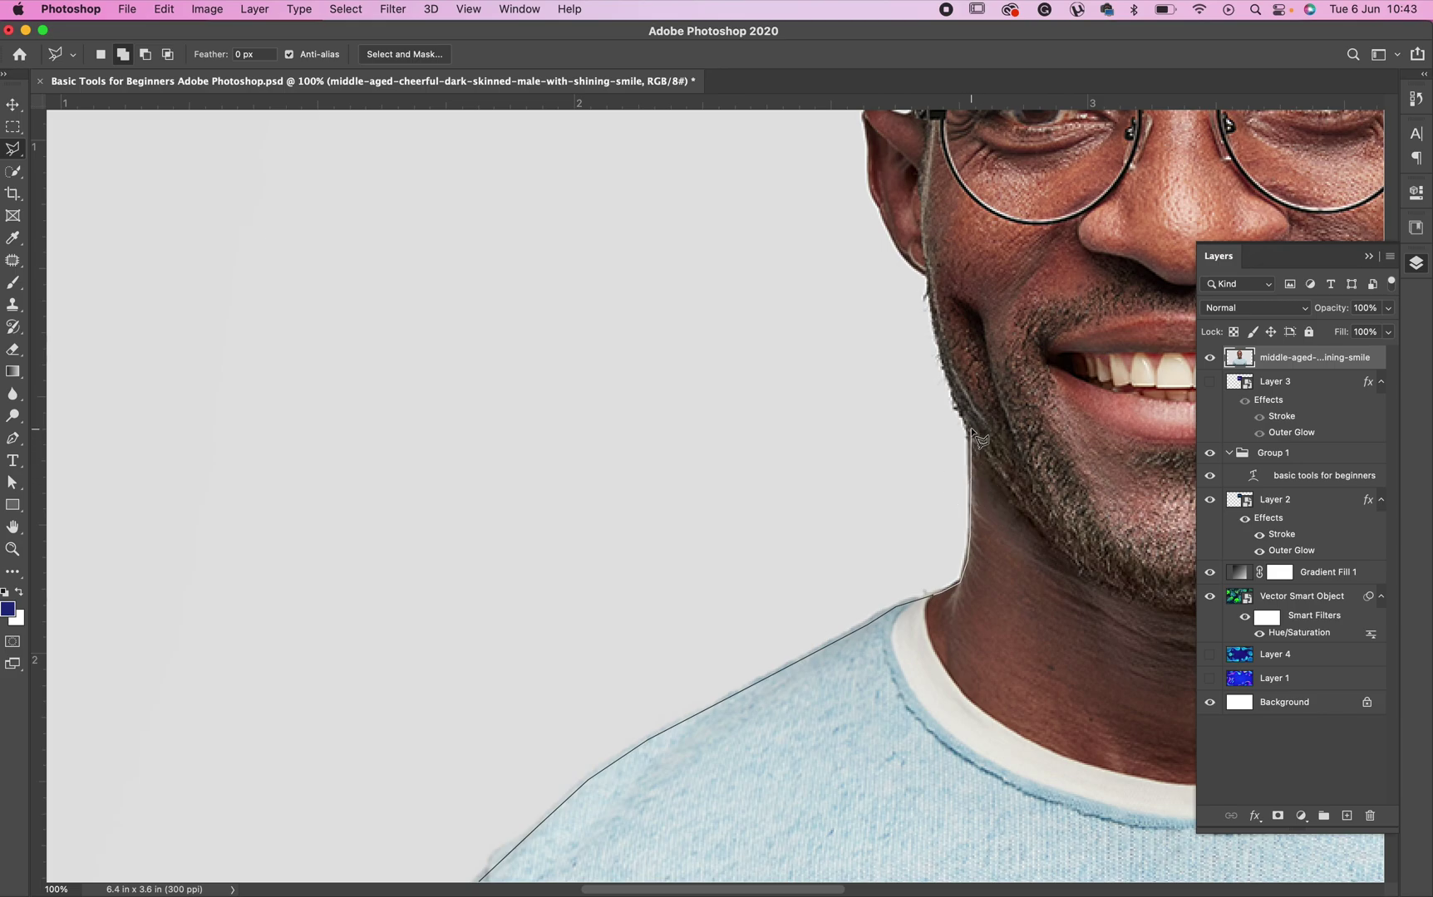
pyautogui.click(952, 390)
pyautogui.click(943, 355)
pyautogui.scroll(2, 926, 275)
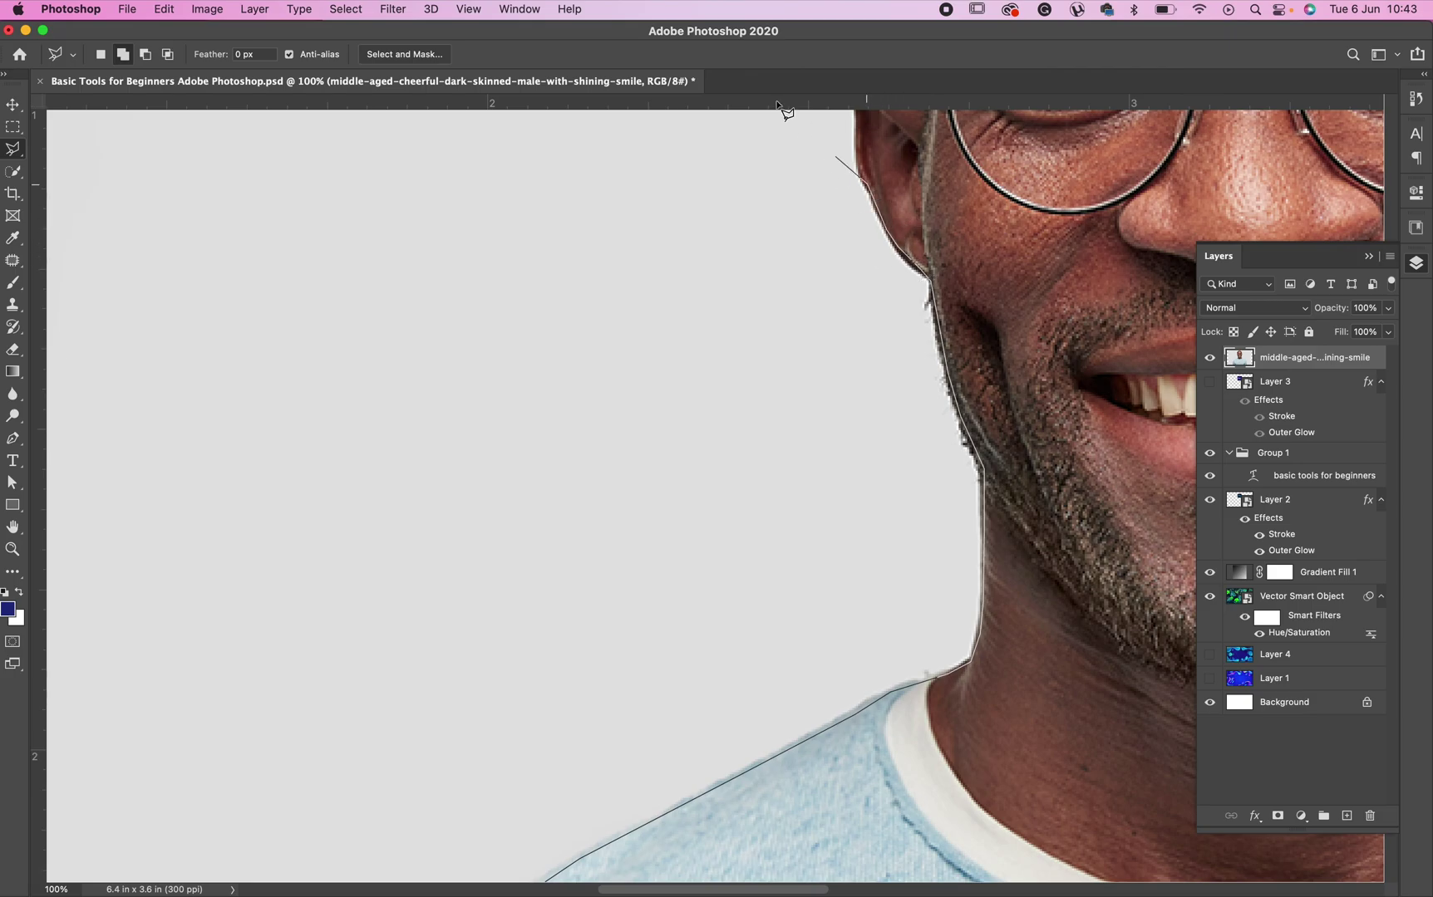
pyautogui.scroll(3, 783, 115)
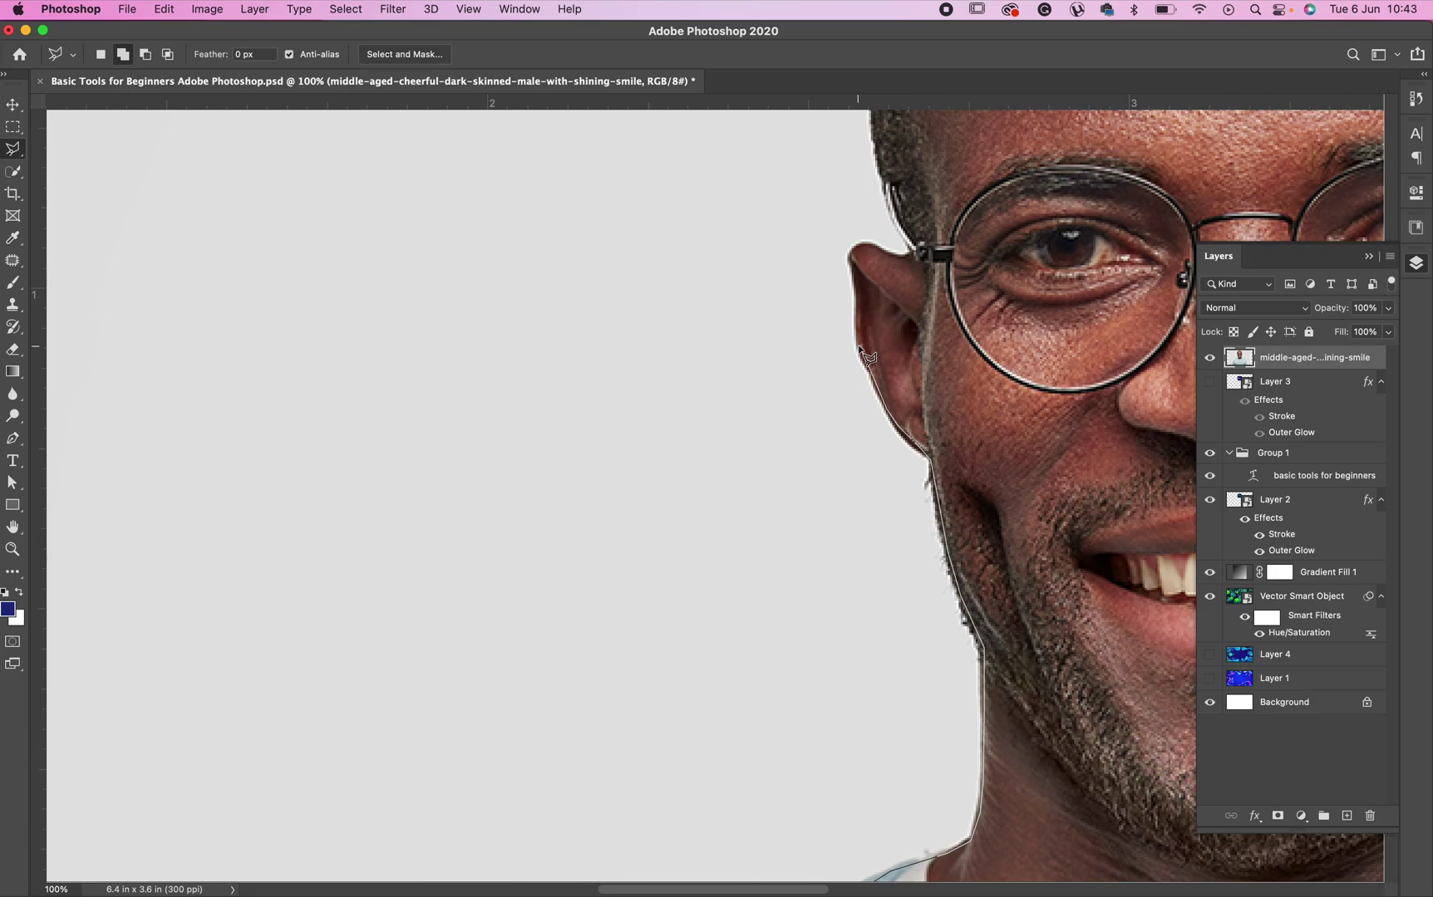
# Step: Trace the outline around the ear, past the glasses' arm, and over the top of the head
pyautogui.click(859, 319)
pyautogui.click(862, 291)
pyautogui.click(851, 260)
pyautogui.click(916, 263)
pyautogui.click(882, 178)
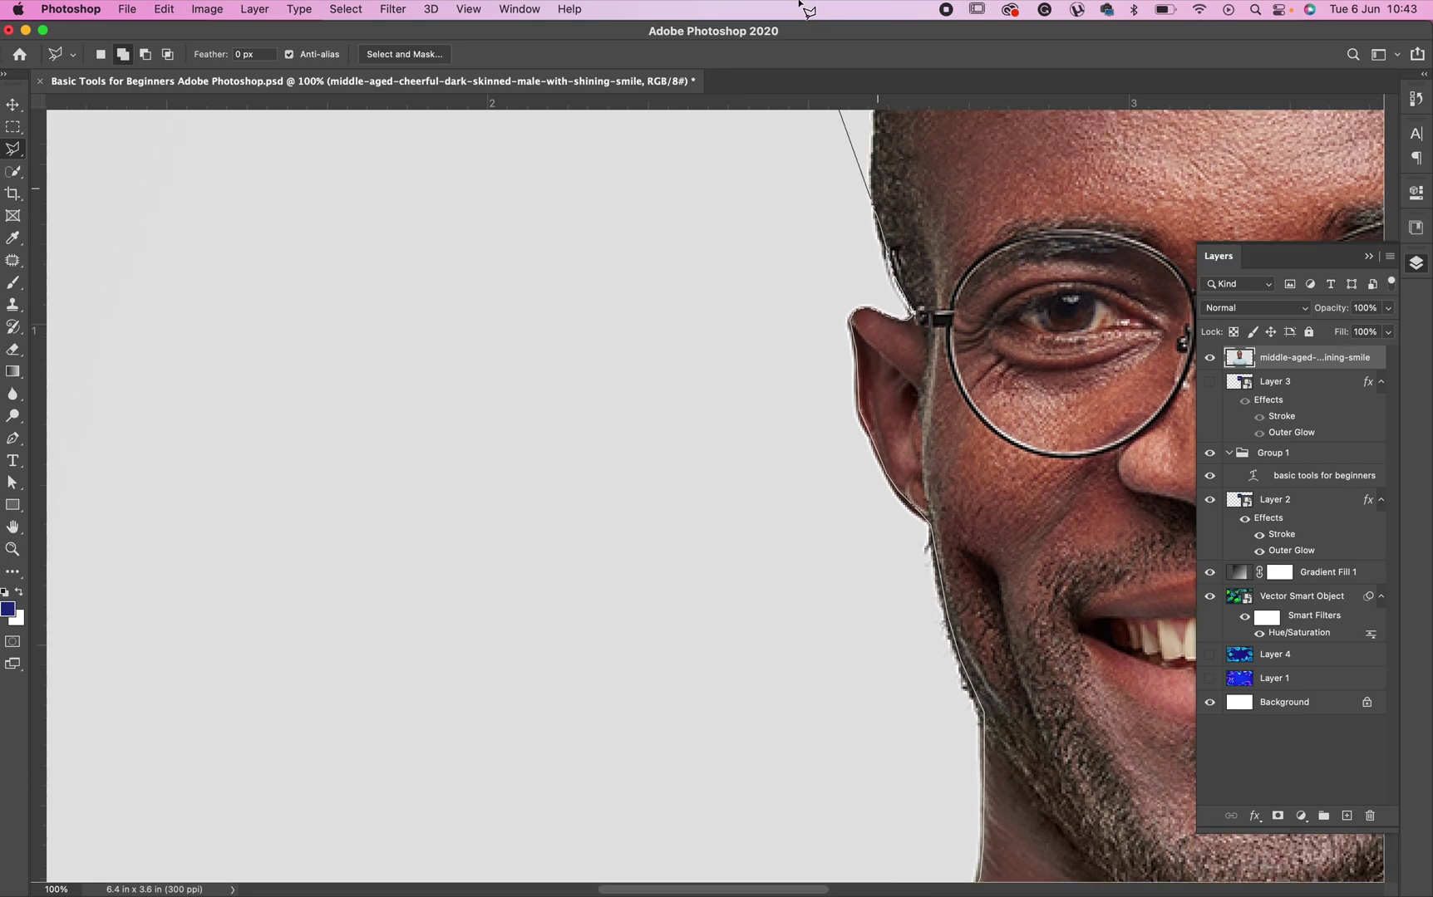
pyautogui.scroll(2, 880, 218)
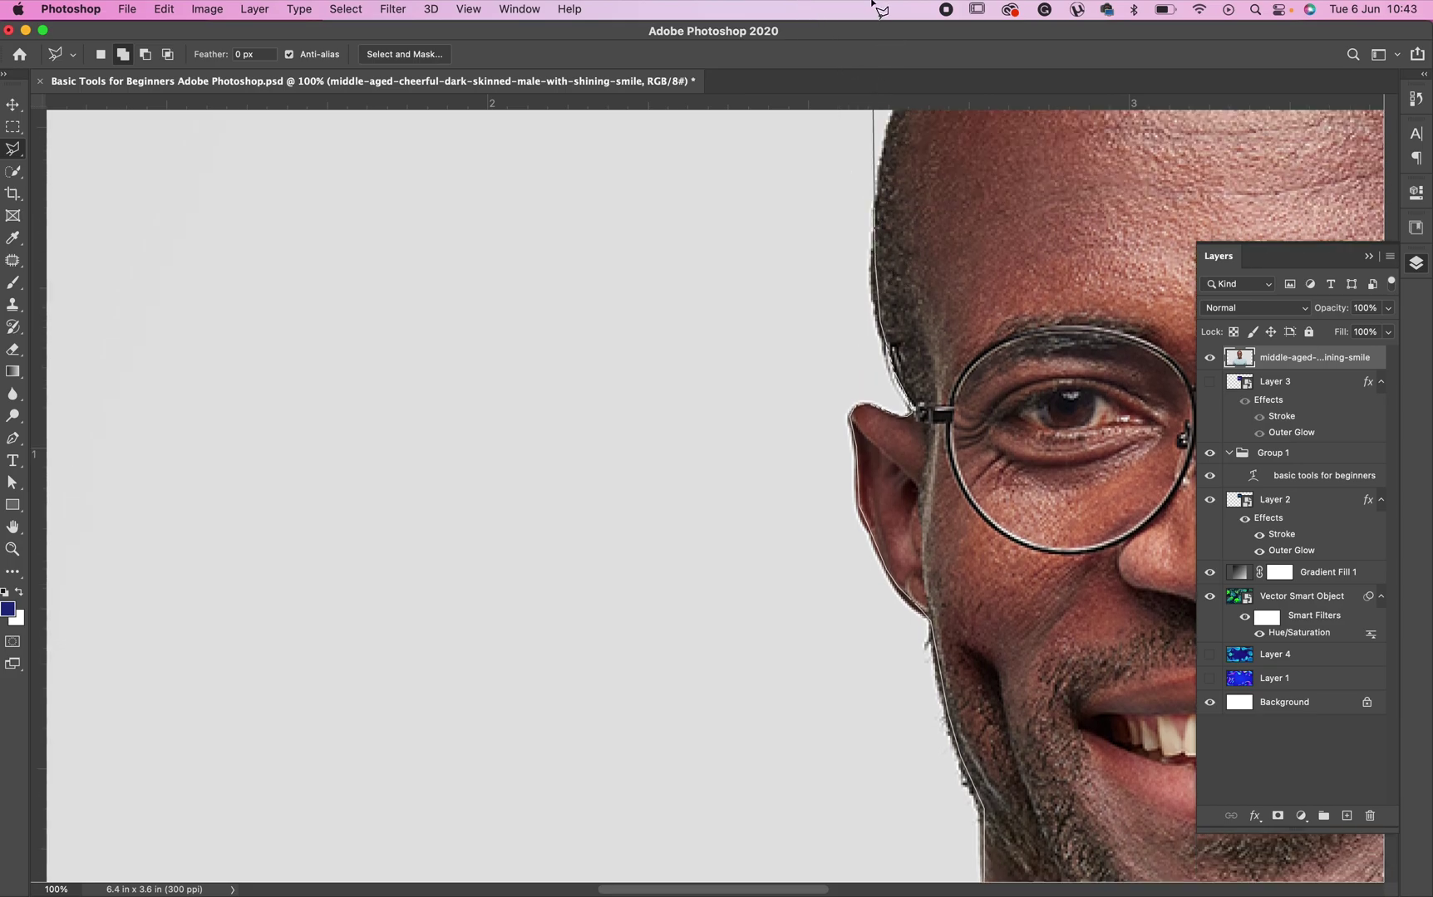
pyautogui.scroll(1, 882, 240)
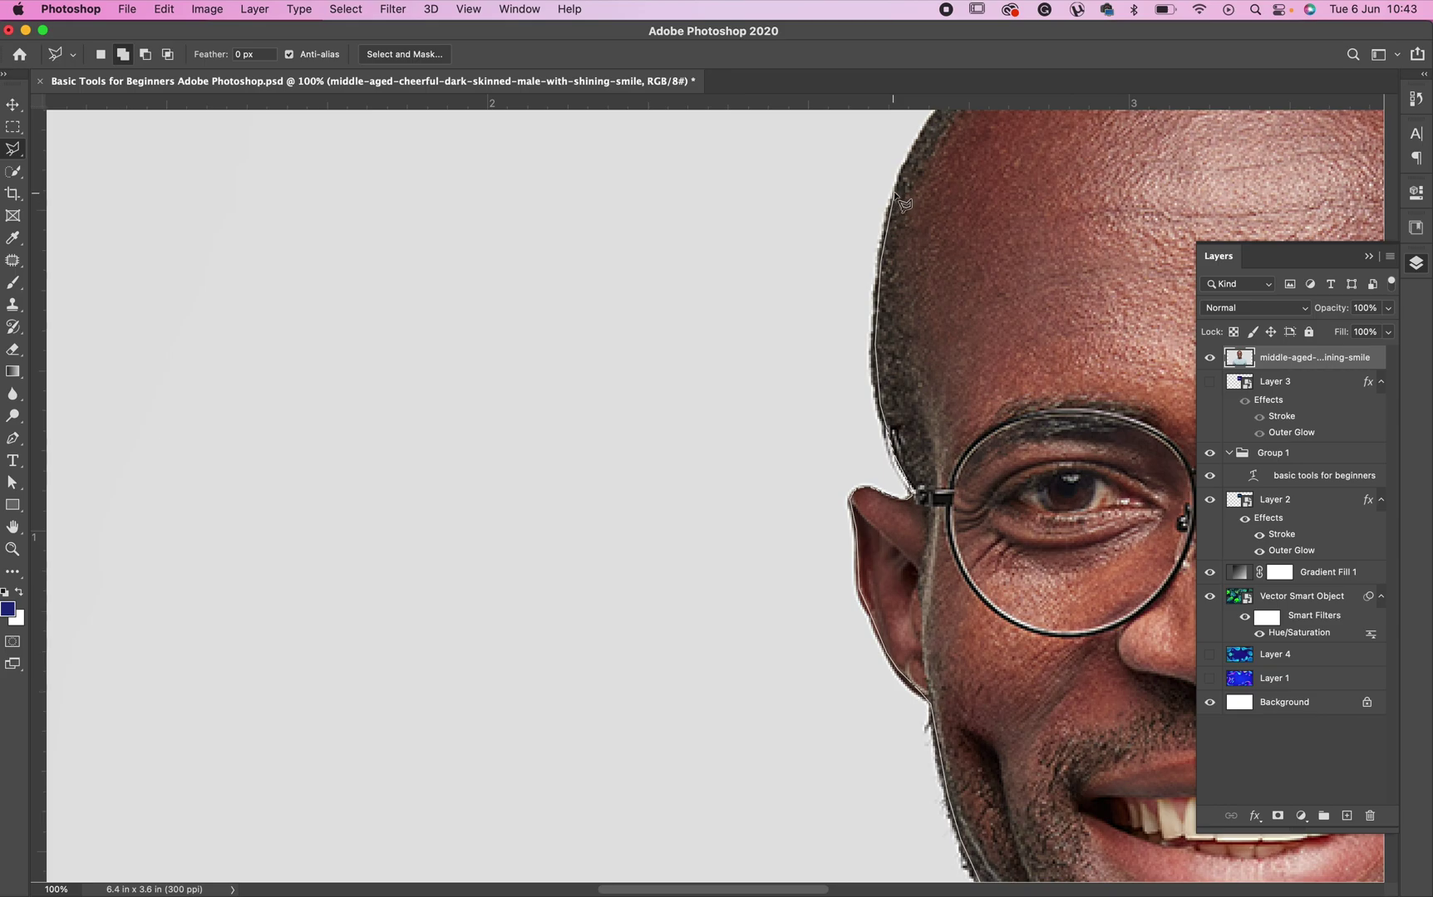
pyautogui.scroll(1, 905, 219)
pyautogui.scroll(1, 912, 229)
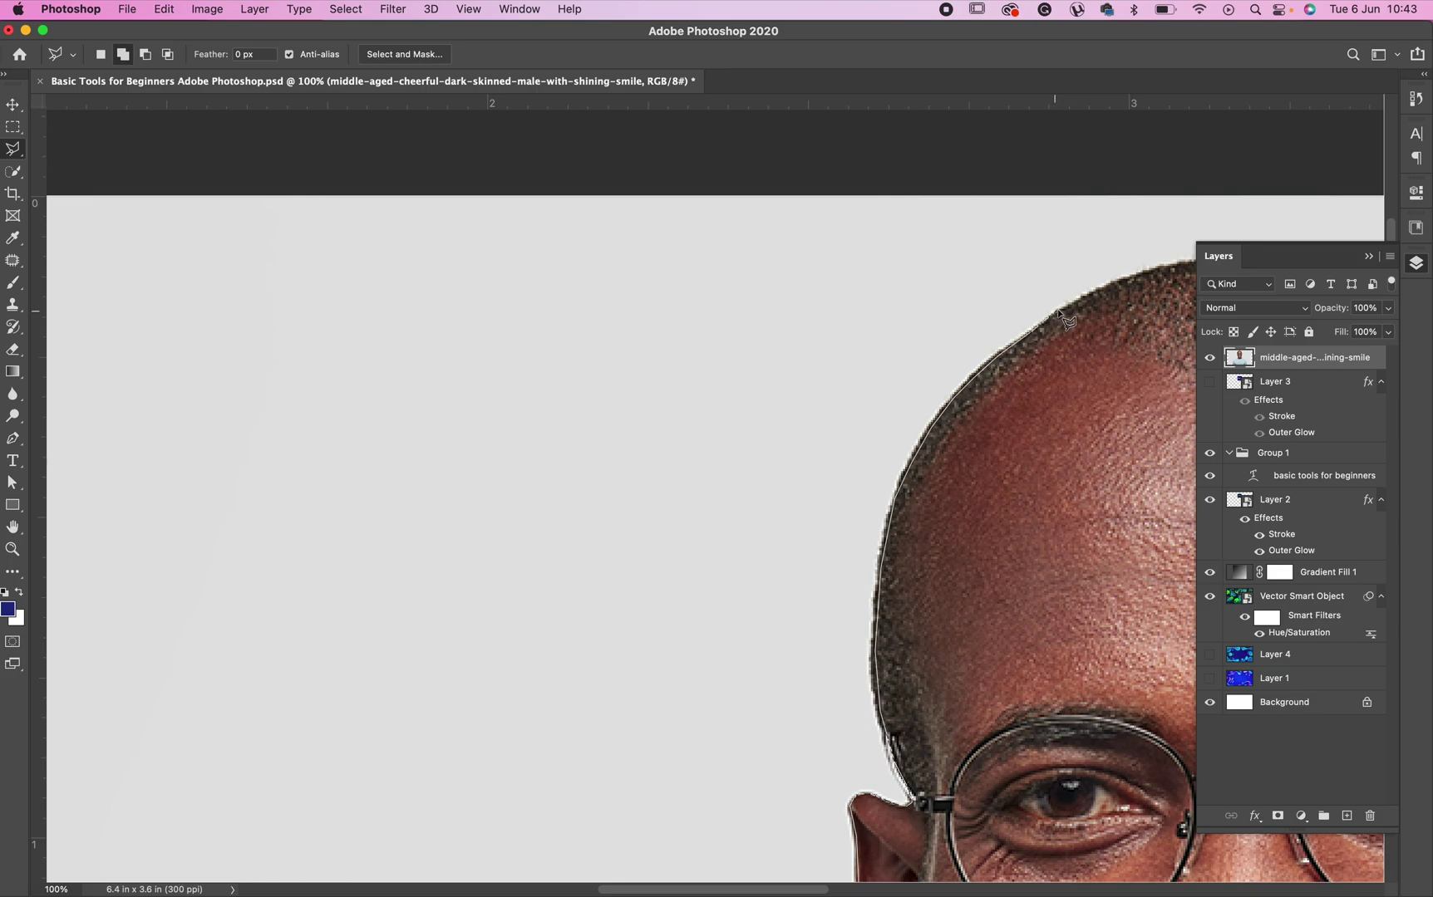
pyautogui.click(1103, 289)
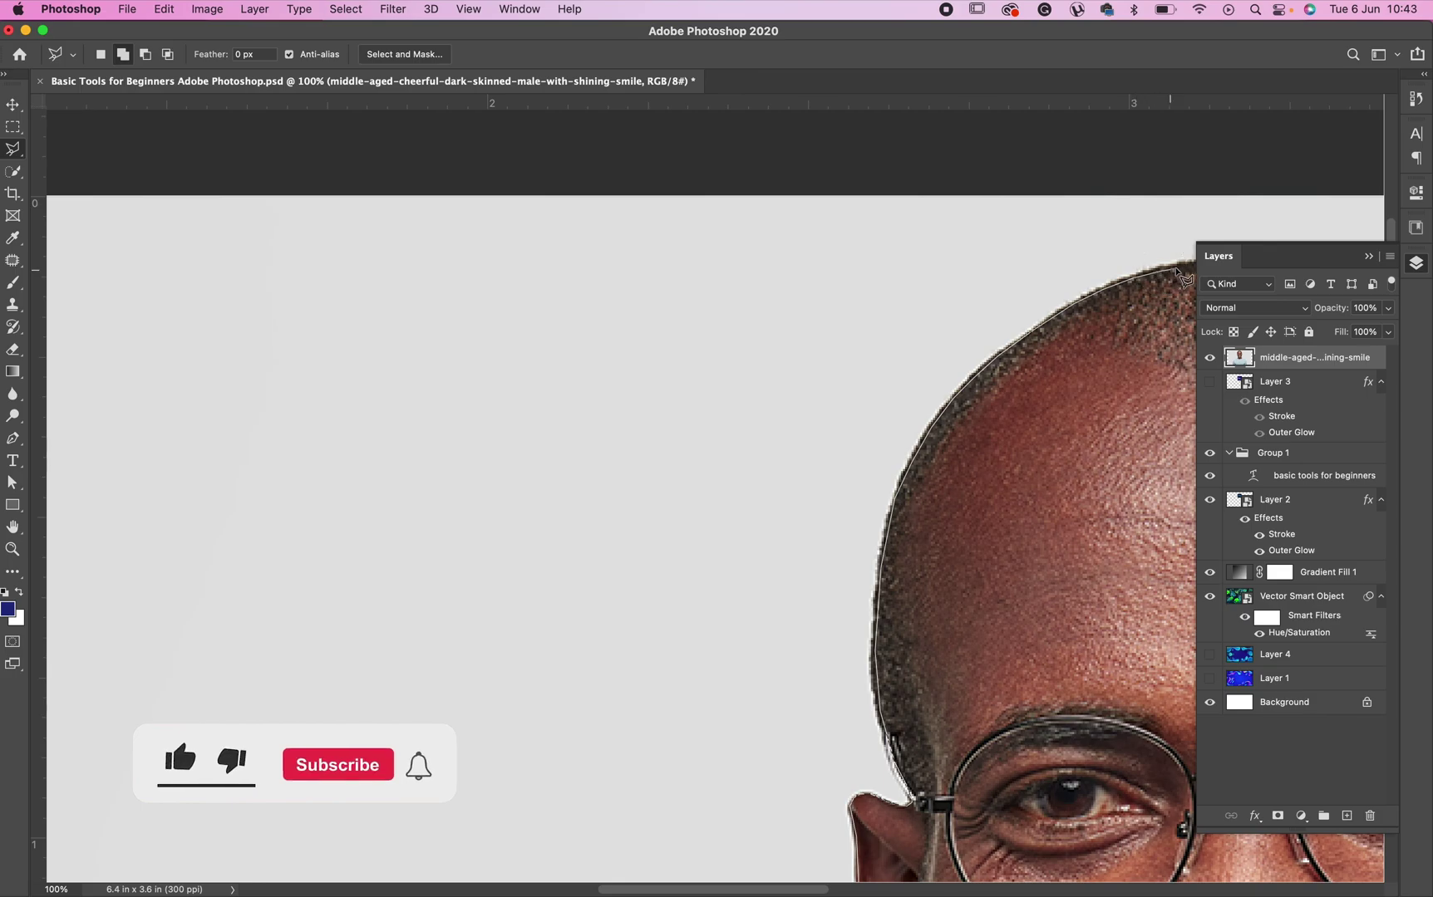
pyautogui.moveTo(1194, 276); pyautogui.dragTo(1072, 274)
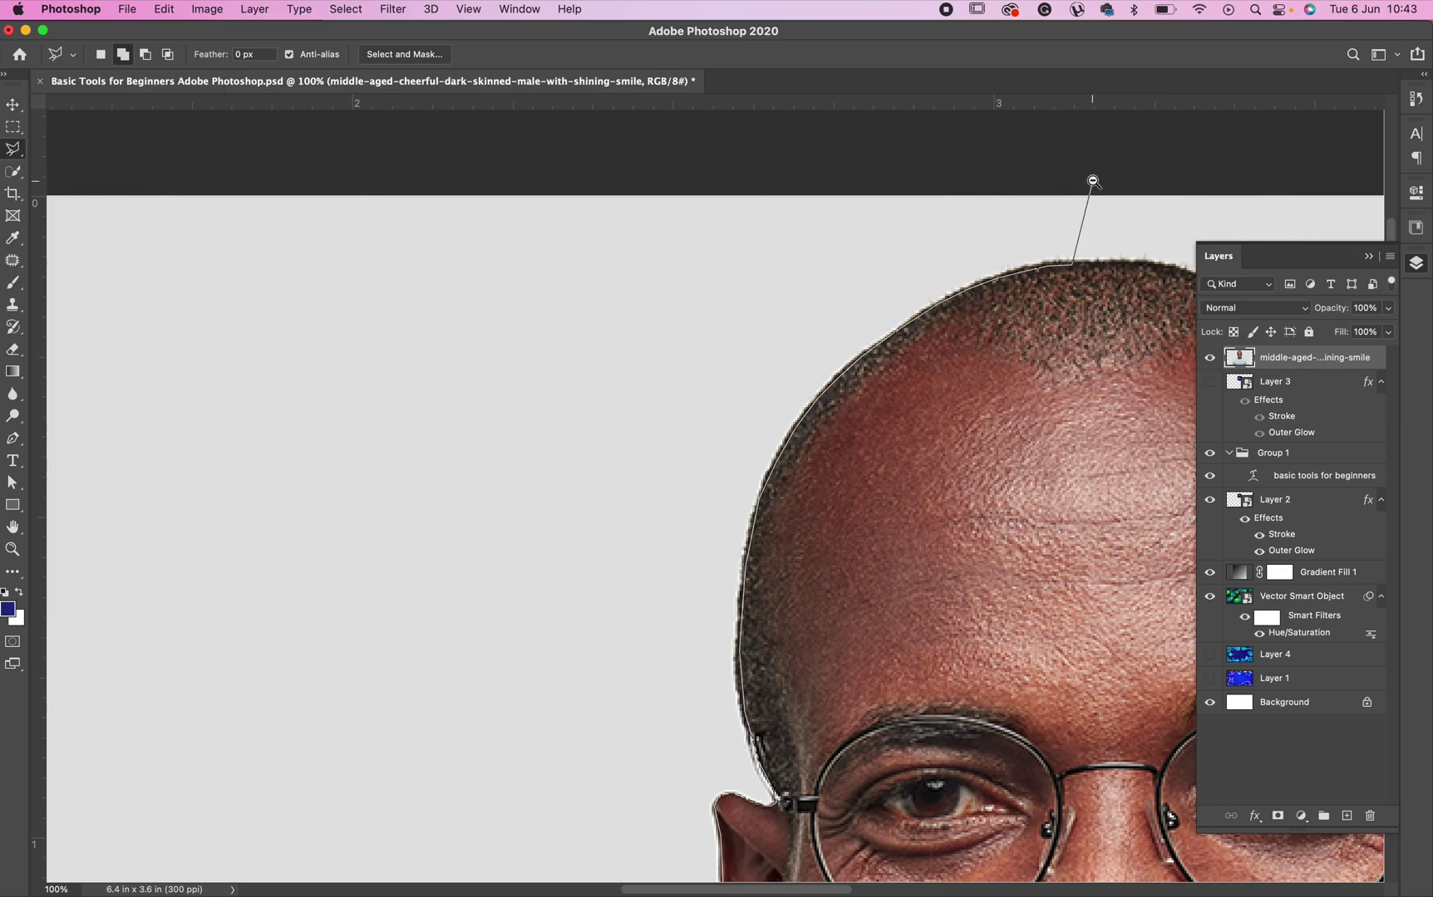
pyautogui.press('super+minus')
pyautogui.press('super+minus')
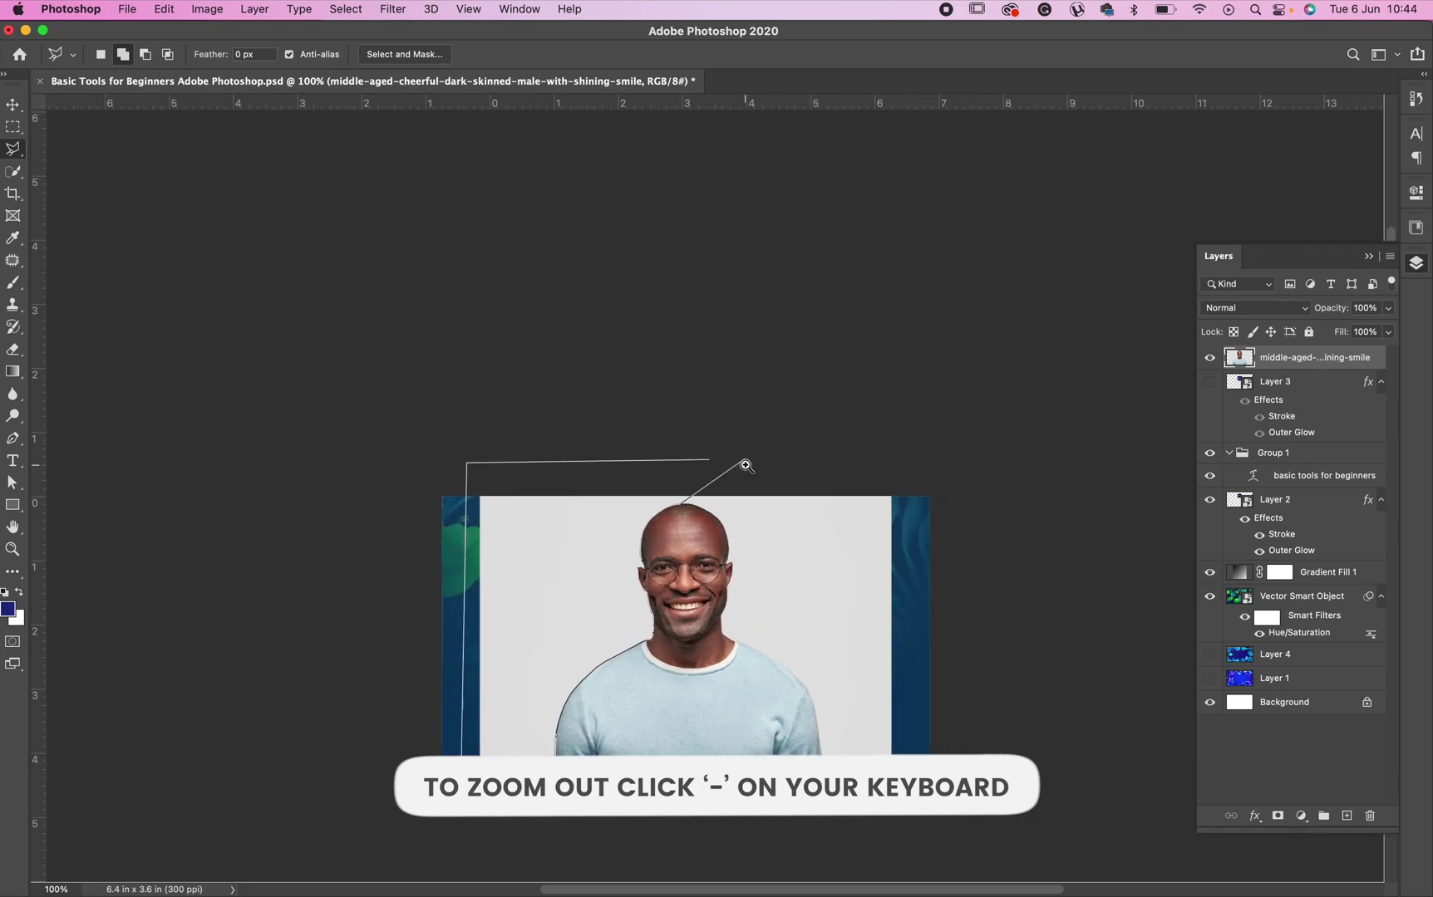
# Step: Close the outline around the head and shoulder into an active backdrop selection
pyautogui.keyDown('super'); pyautogui.click(745, 468); pyautogui.keyUp('super')
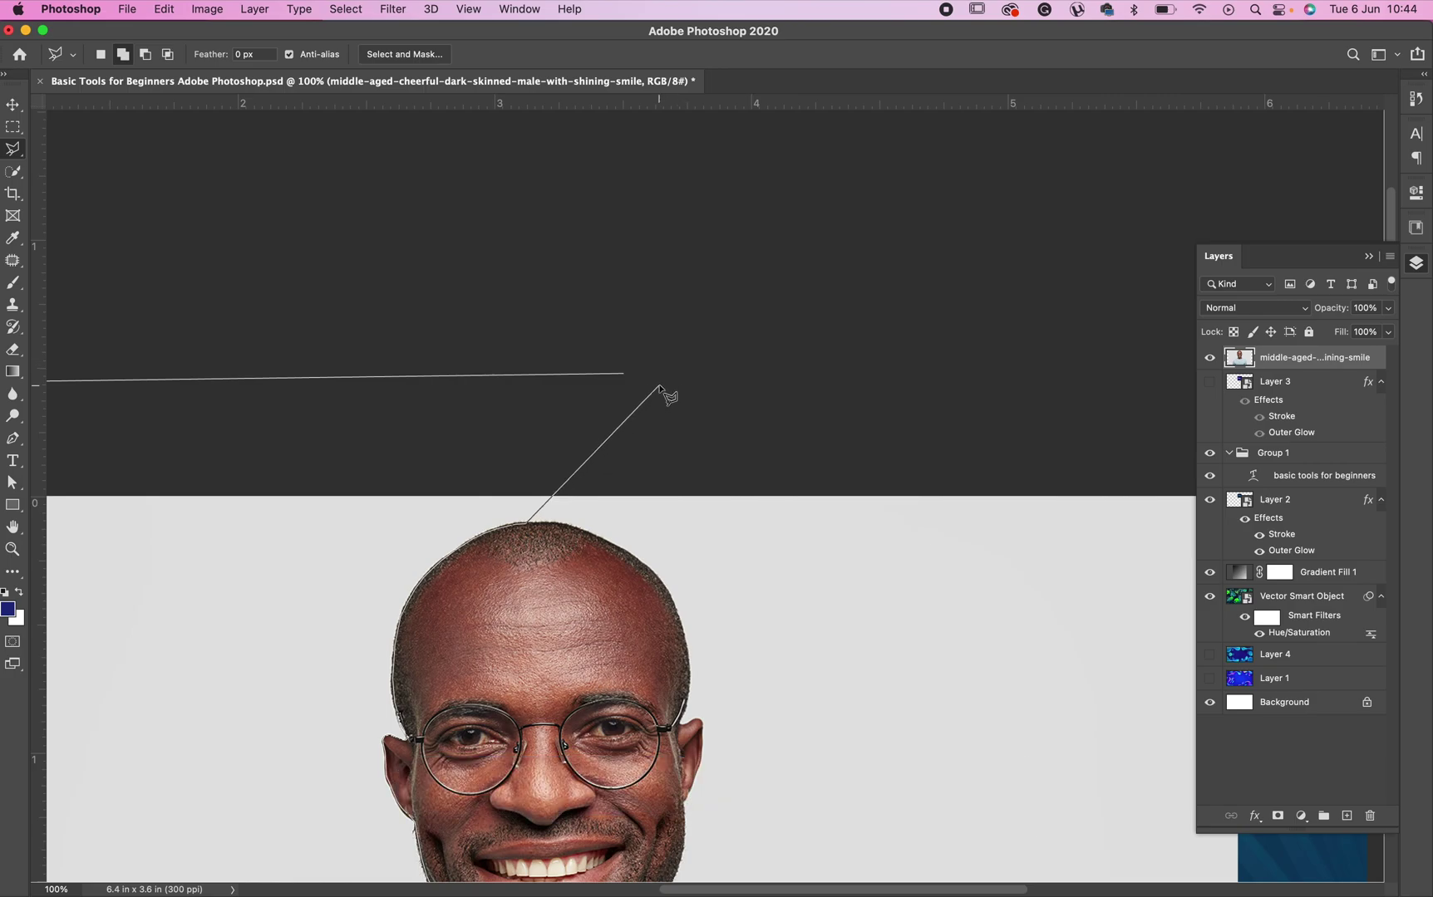
pyautogui.doubleClick(660, 389)
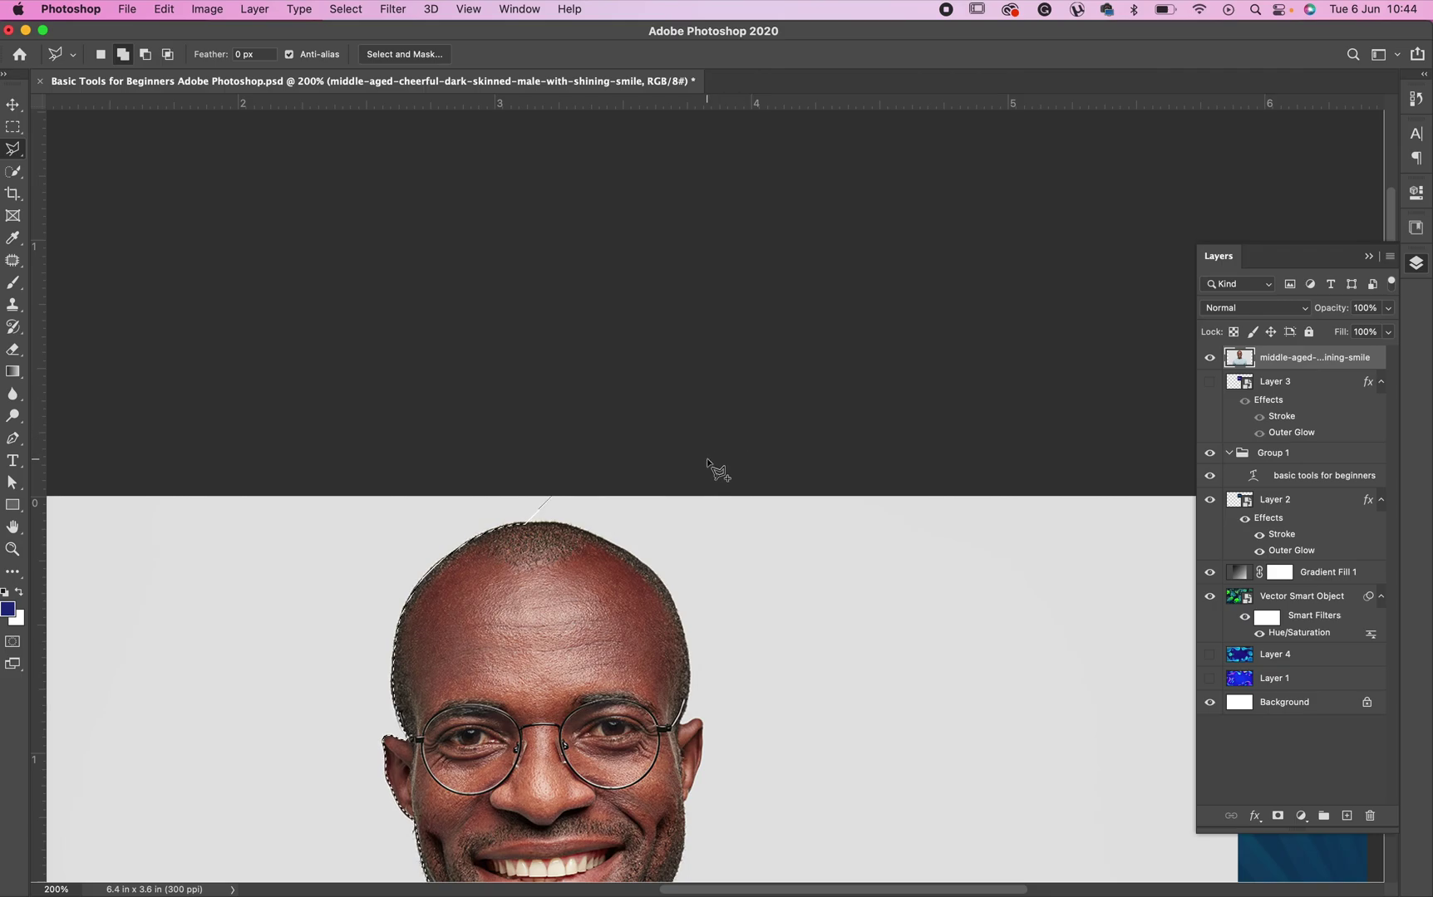
pyautogui.scroll(-10, 687, 601)
pyautogui.scroll(5, 670, 627)
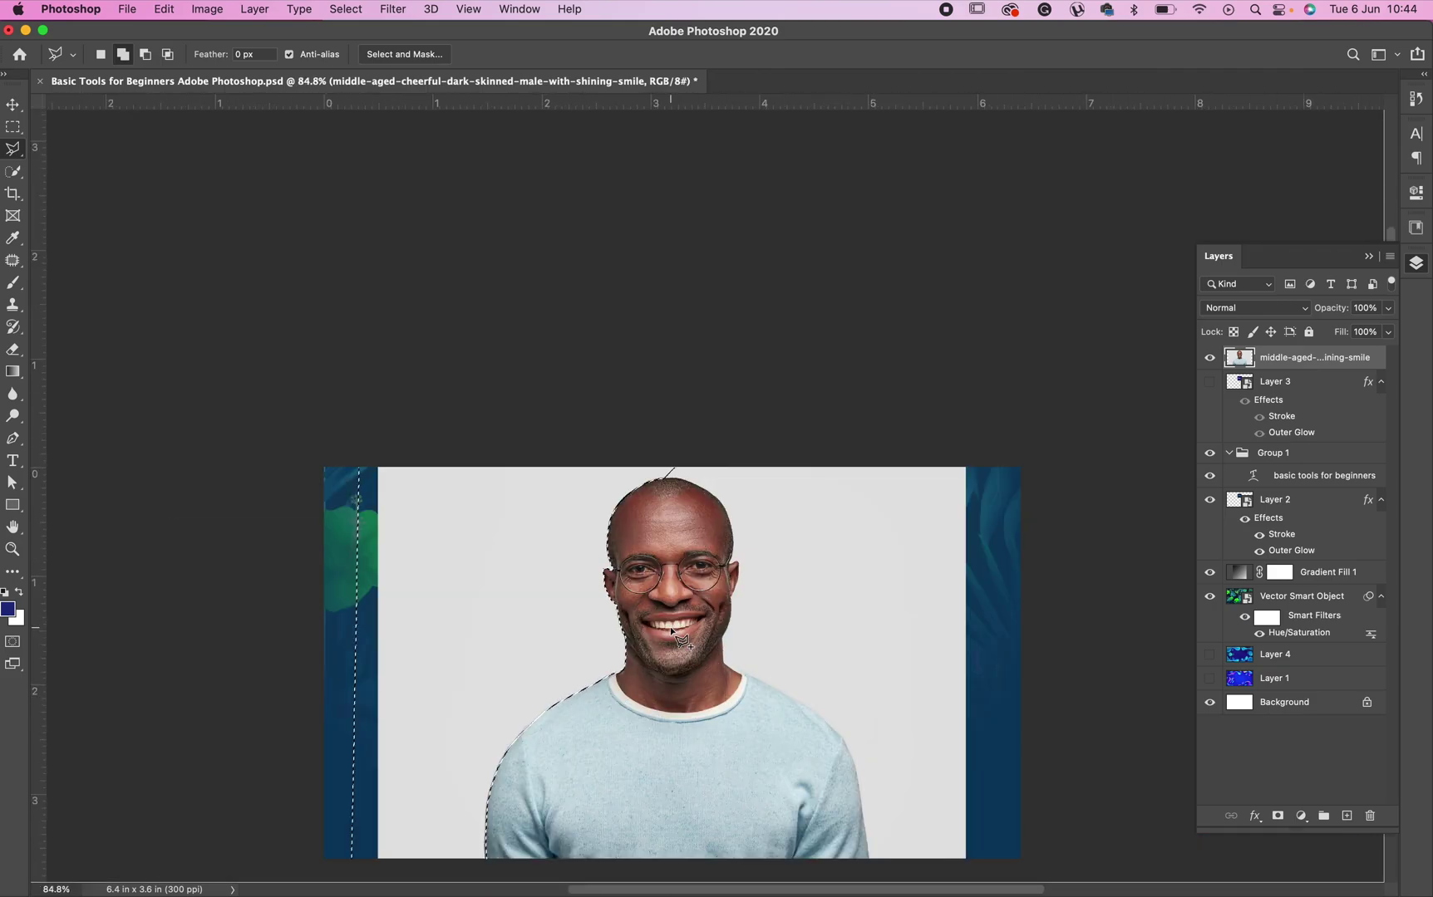
pyautogui.scroll(2, 669, 627)
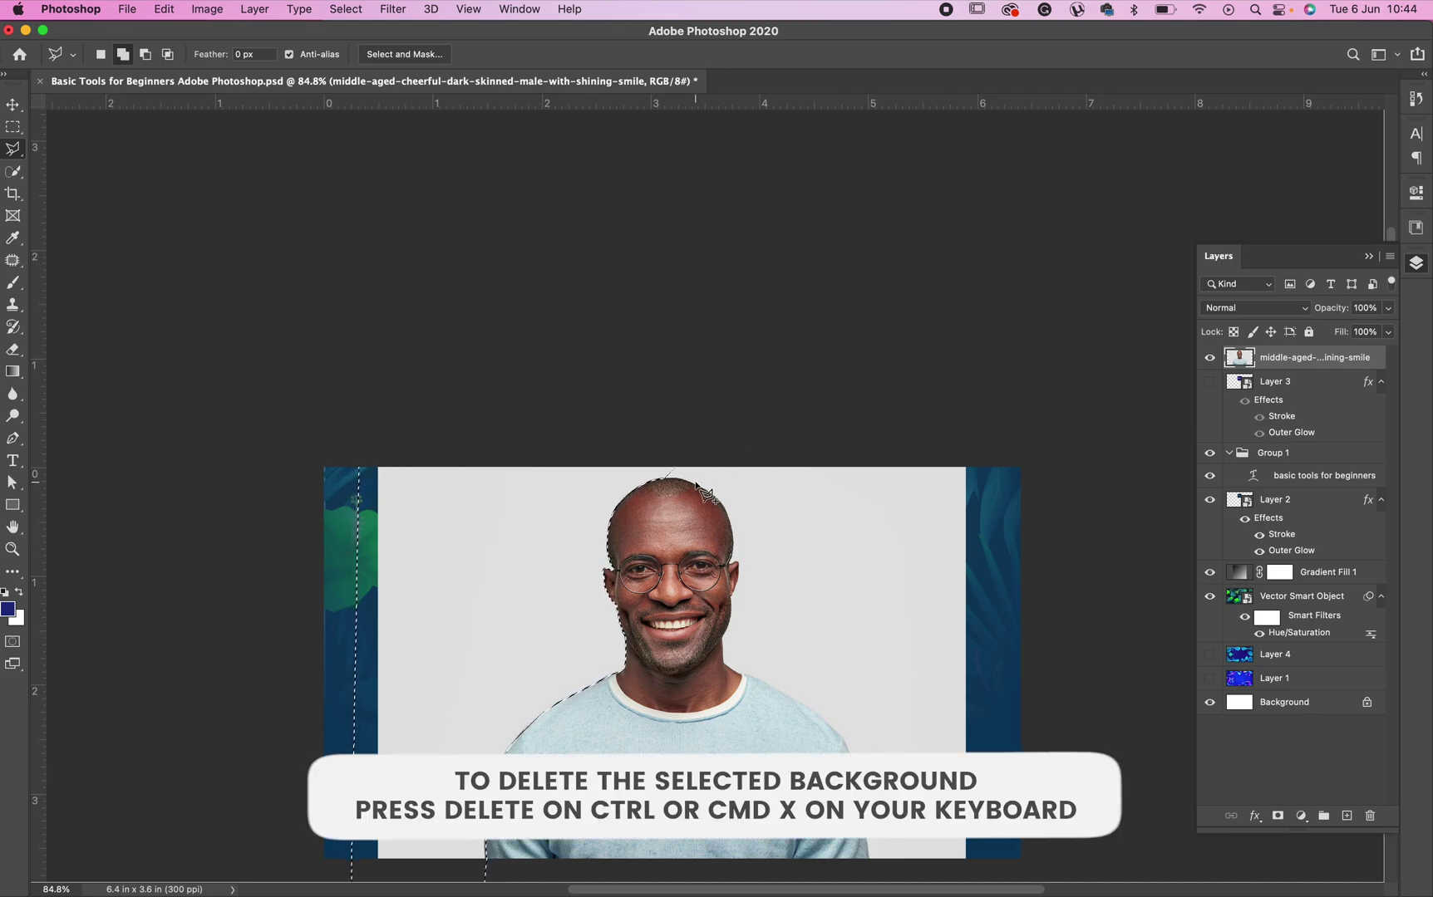
# Step: Delete the selected grey backdrop, toggling undo to compare it with the jungle artwork beneath
pyautogui.press('Delete')
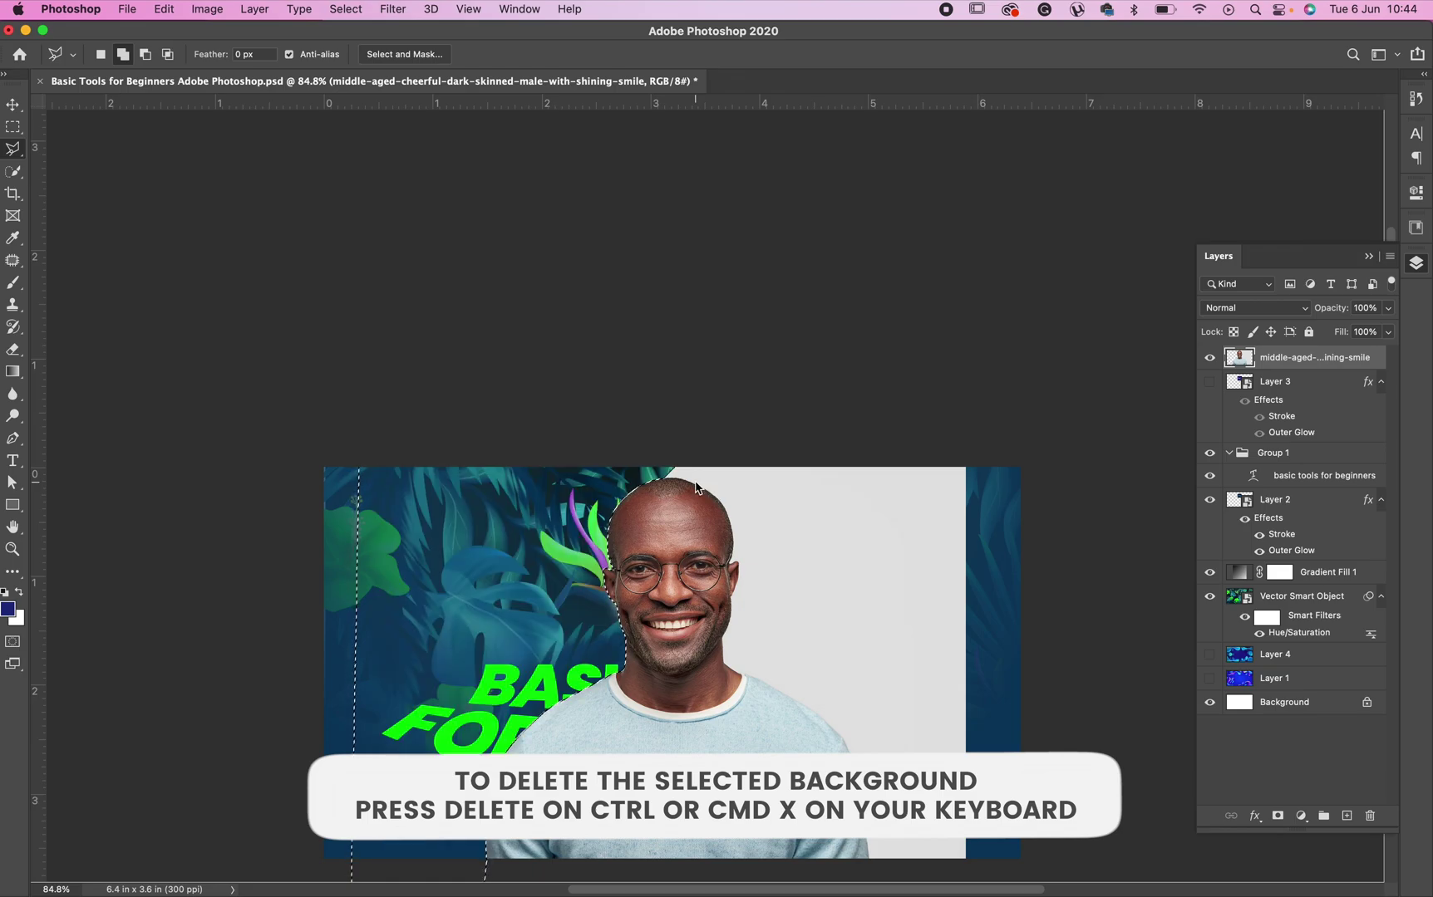
pyautogui.press('super+z')
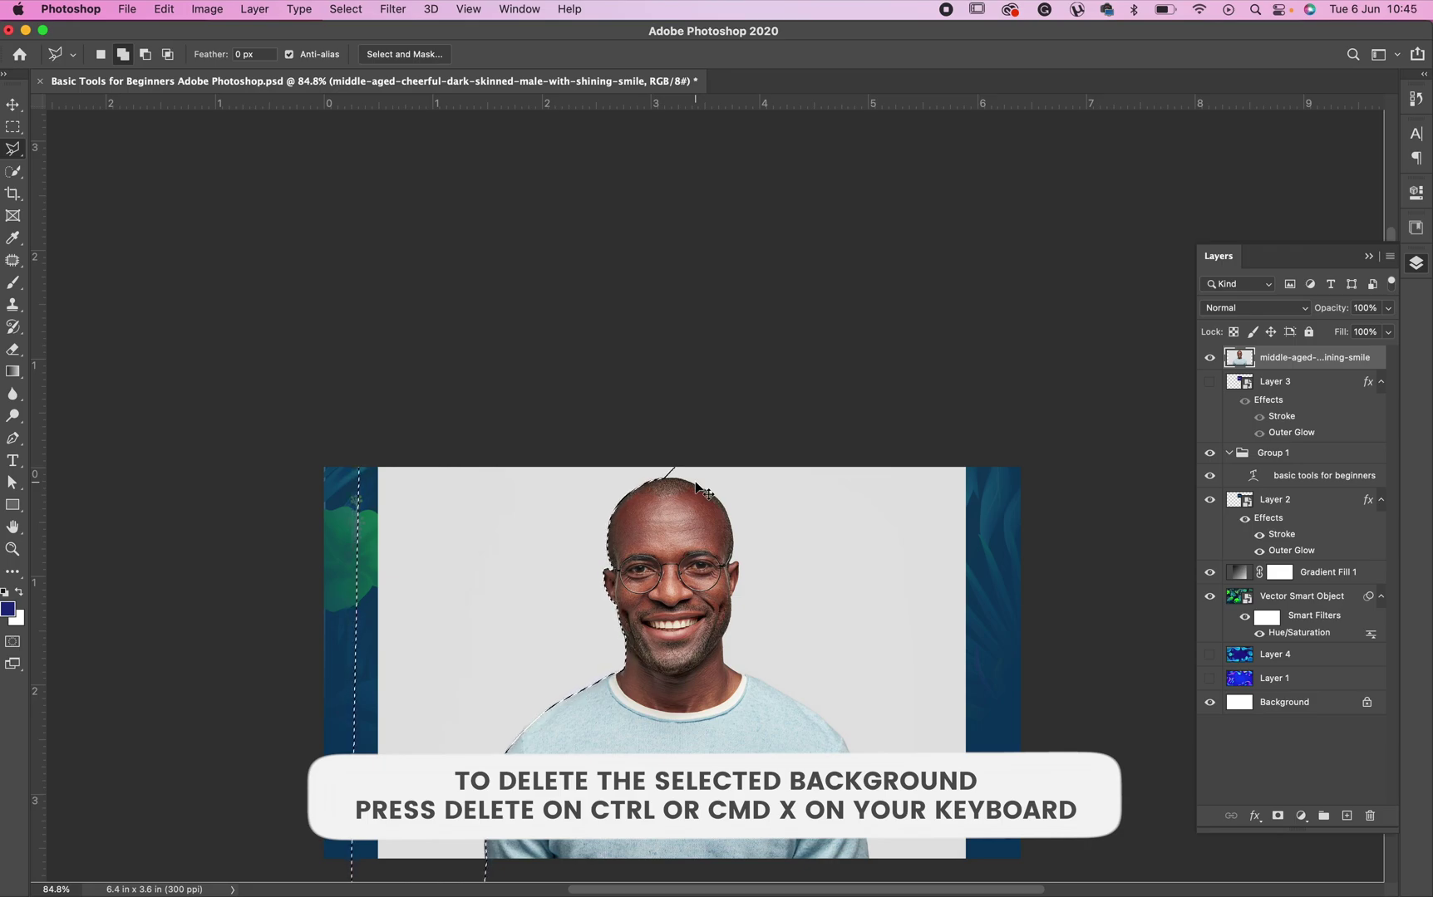
pyautogui.press('super+x')
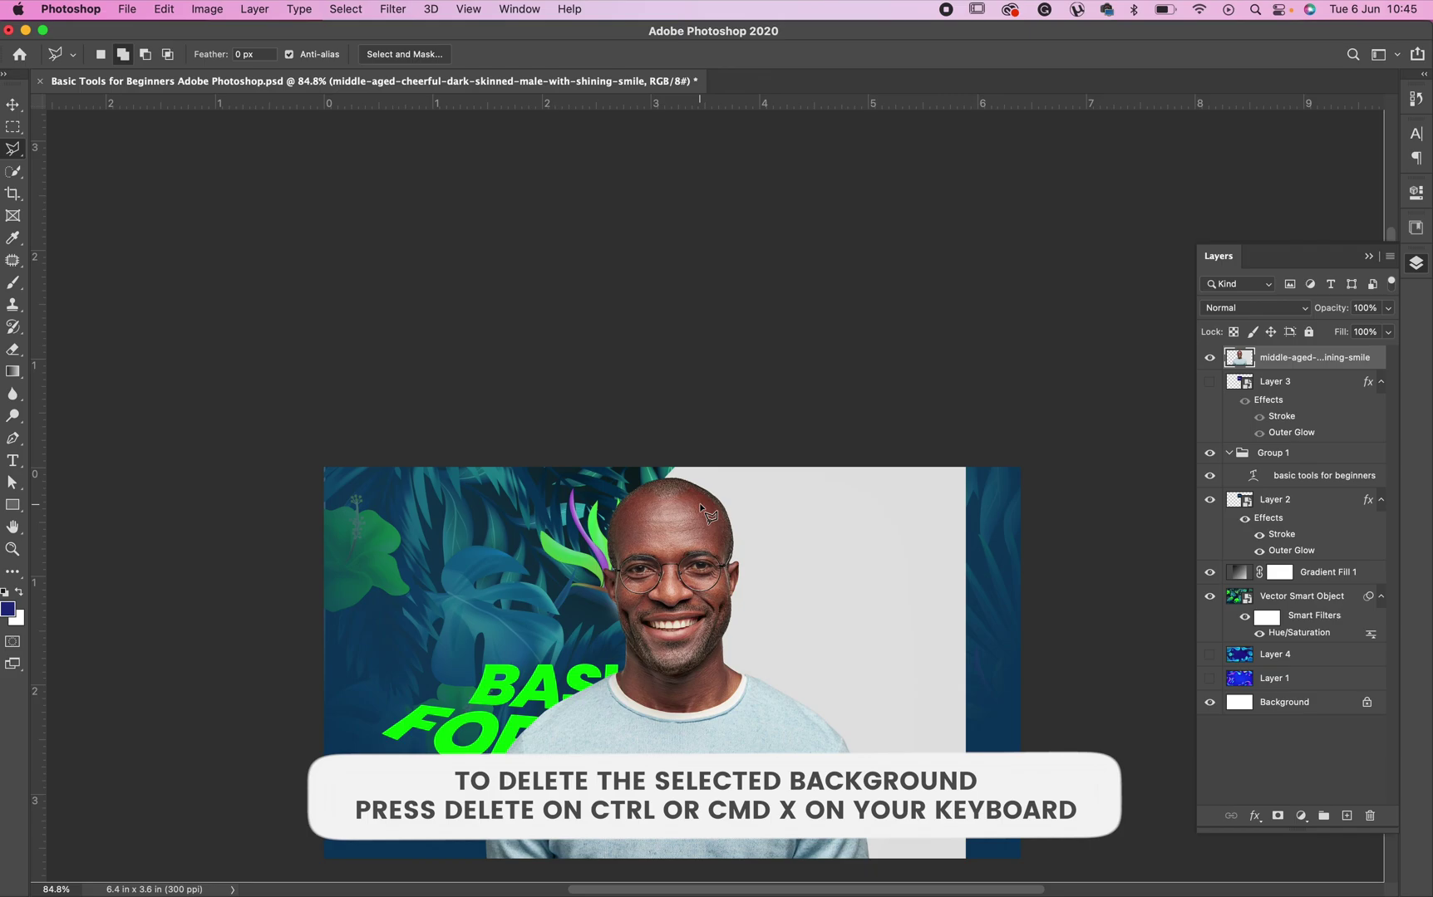
pyautogui.press('super+z')
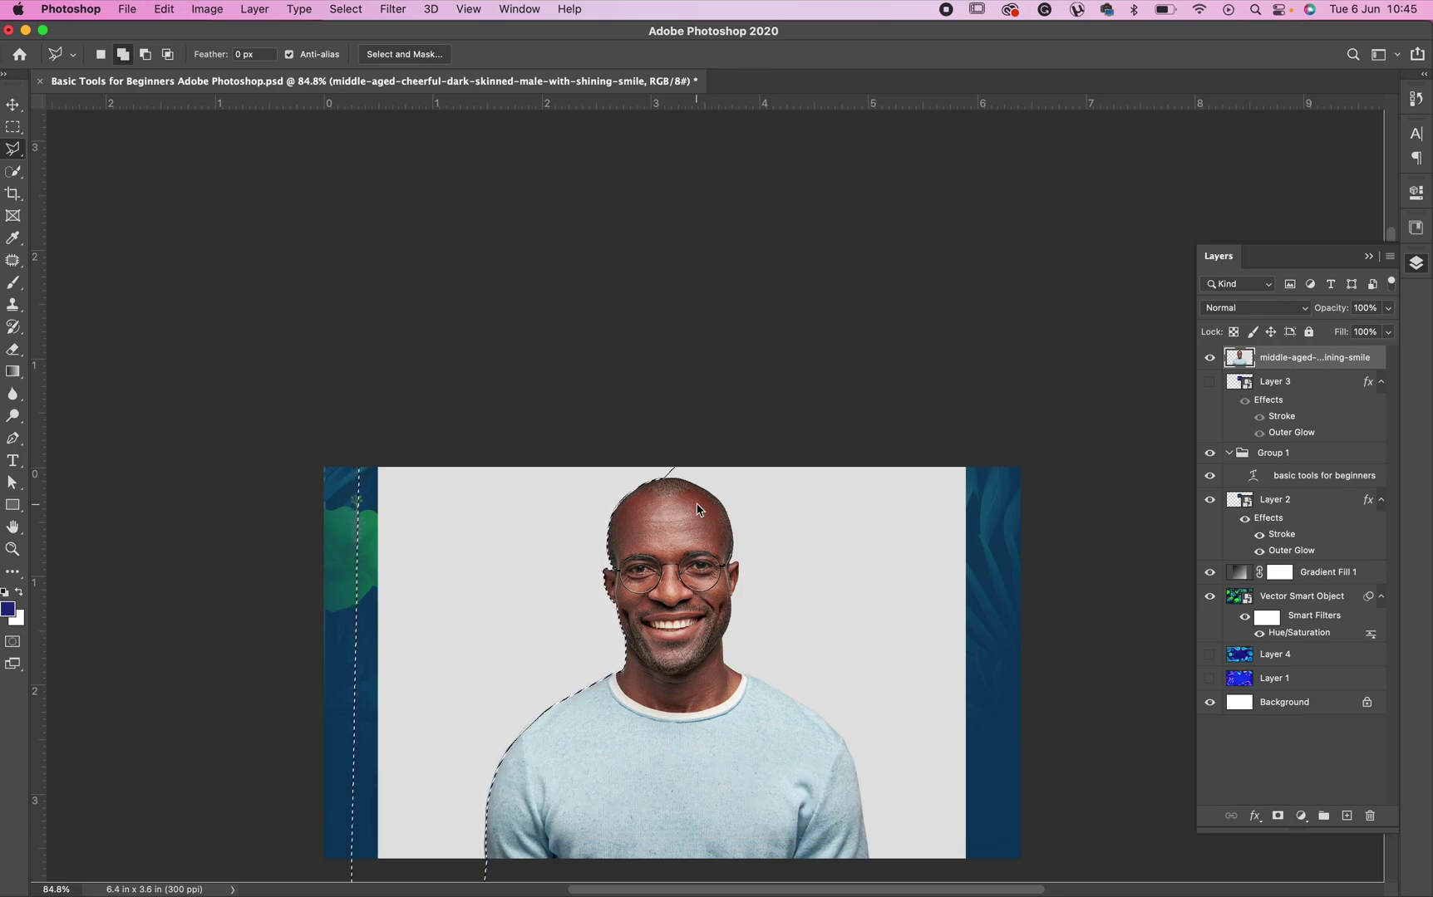
pyautogui.press('super+x')
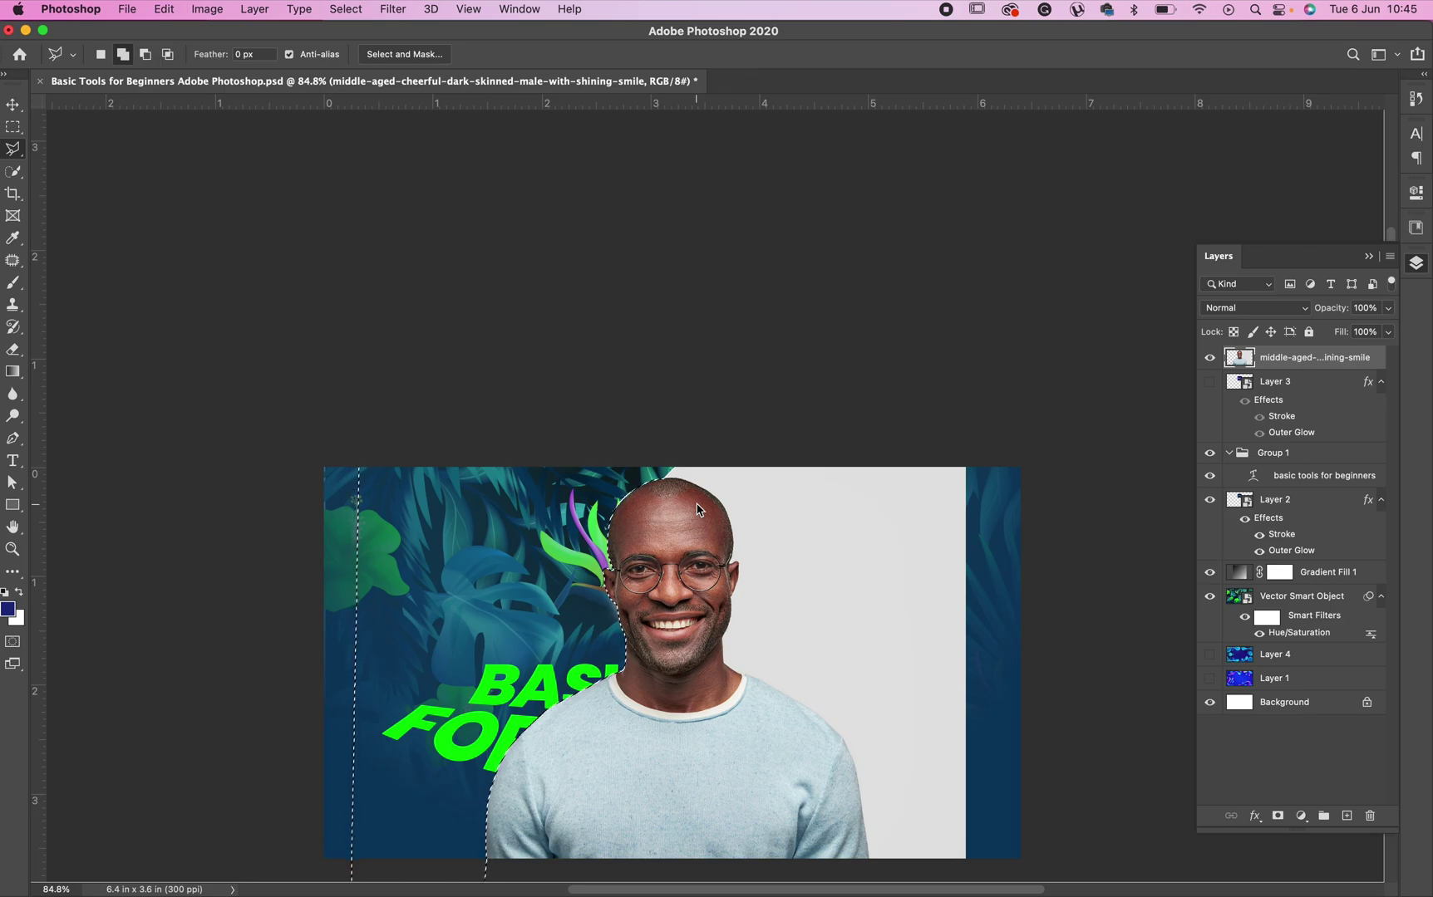
pyautogui.press('super+z')
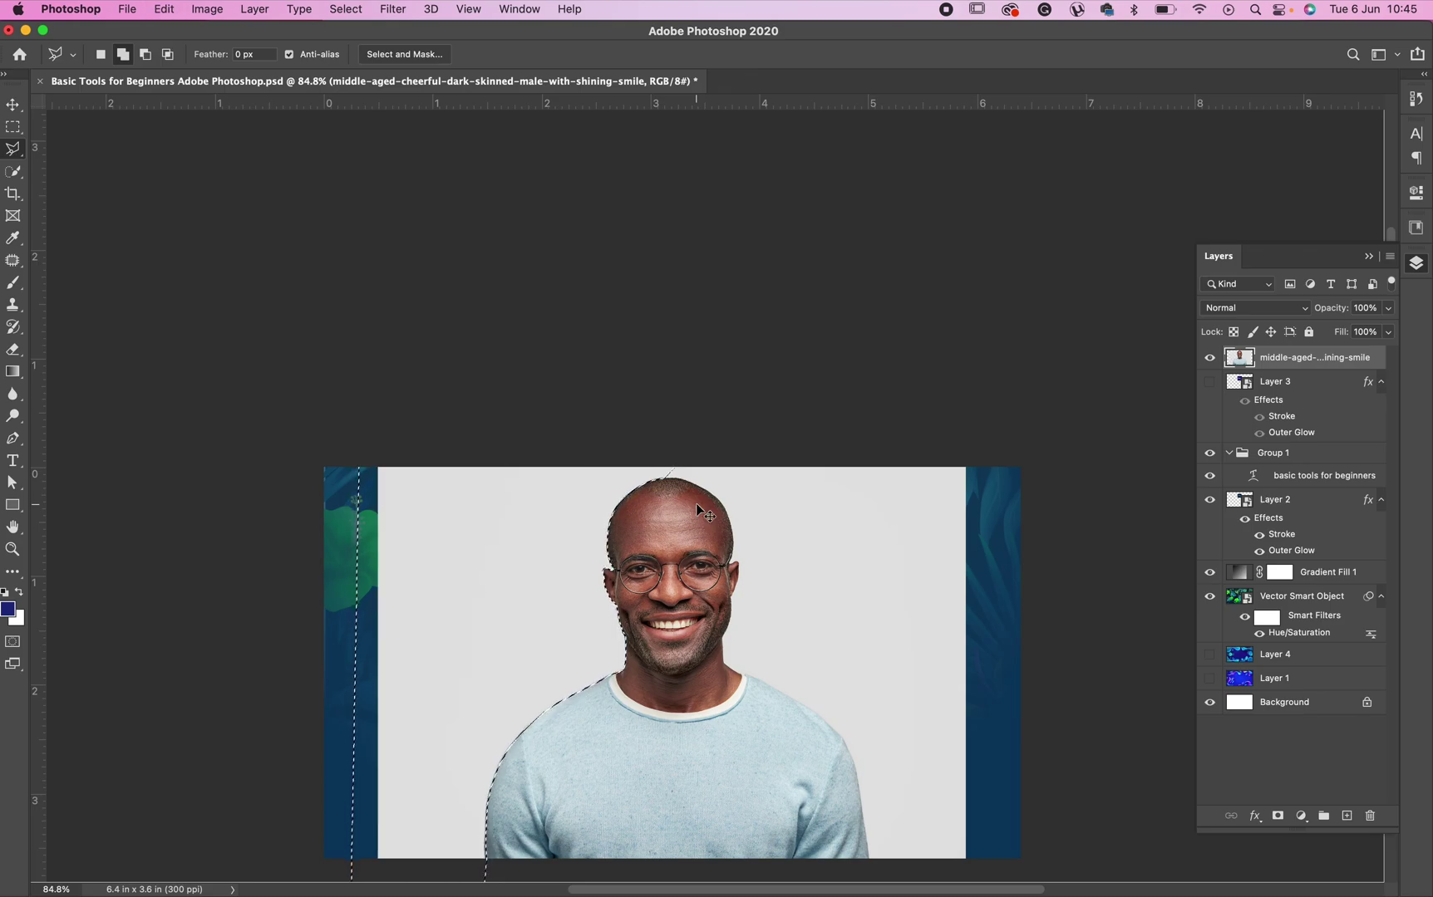
pyautogui.press('super+x')
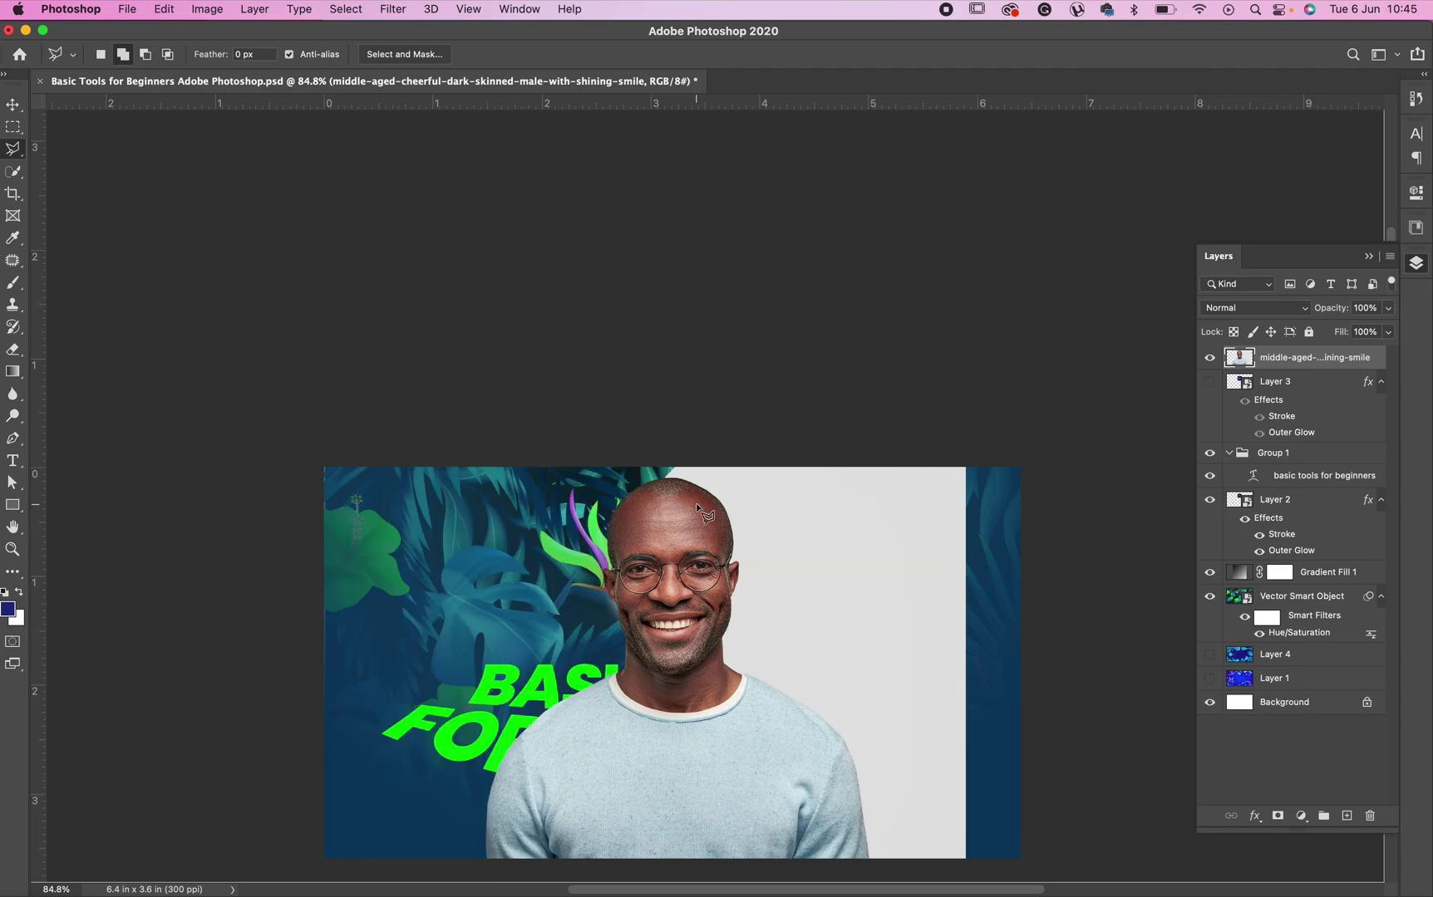
# Step: Move the banner higher in view and undo to restore the grey backdrop and selection
pyautogui.moveTo(699, 596); pyautogui.dragTo(687, 403)
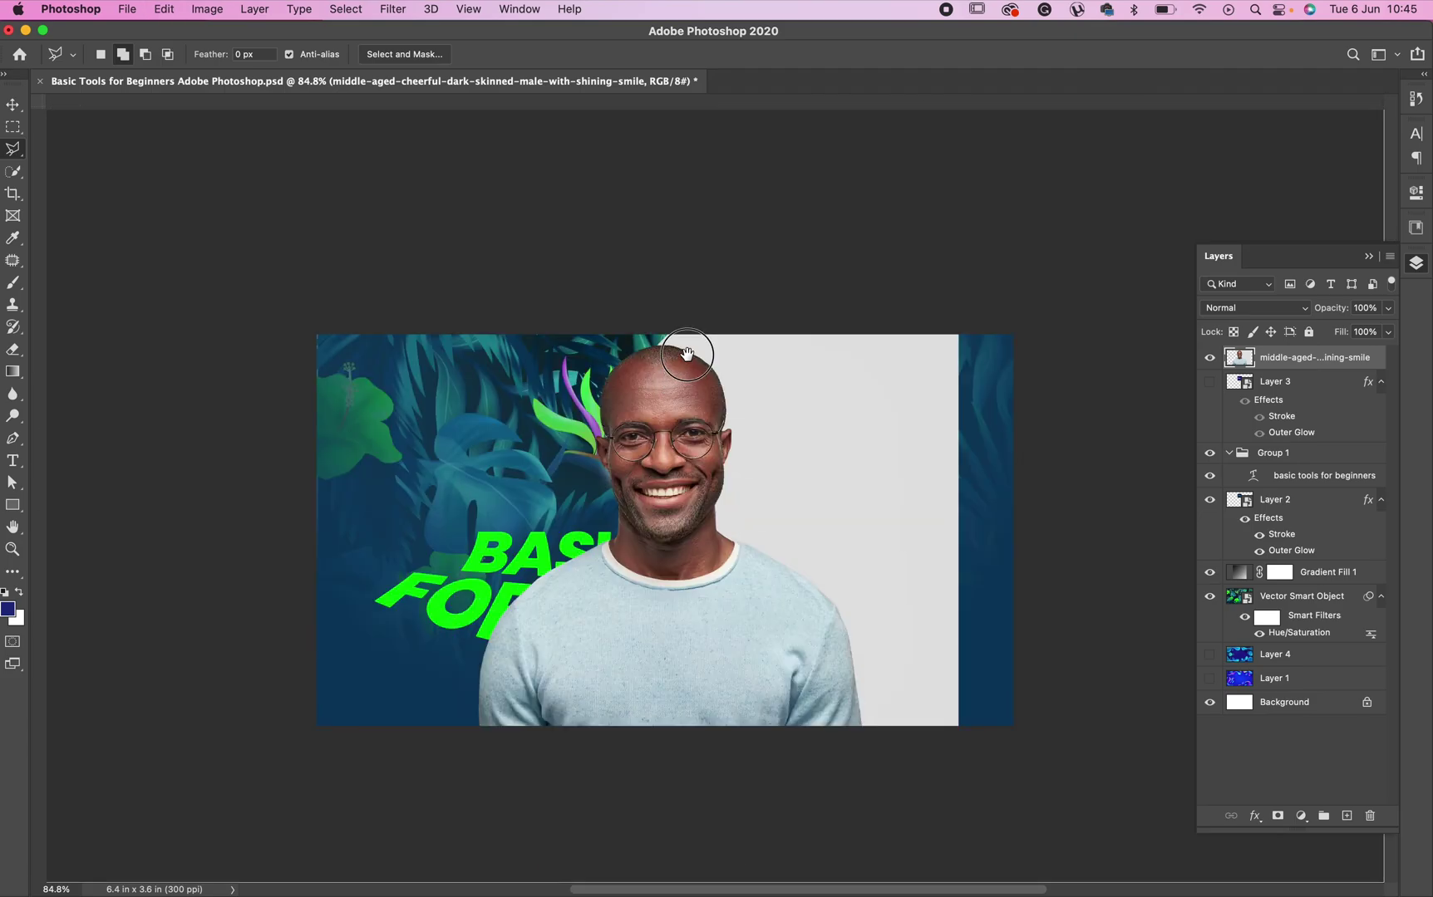
pyautogui.press('super+r')
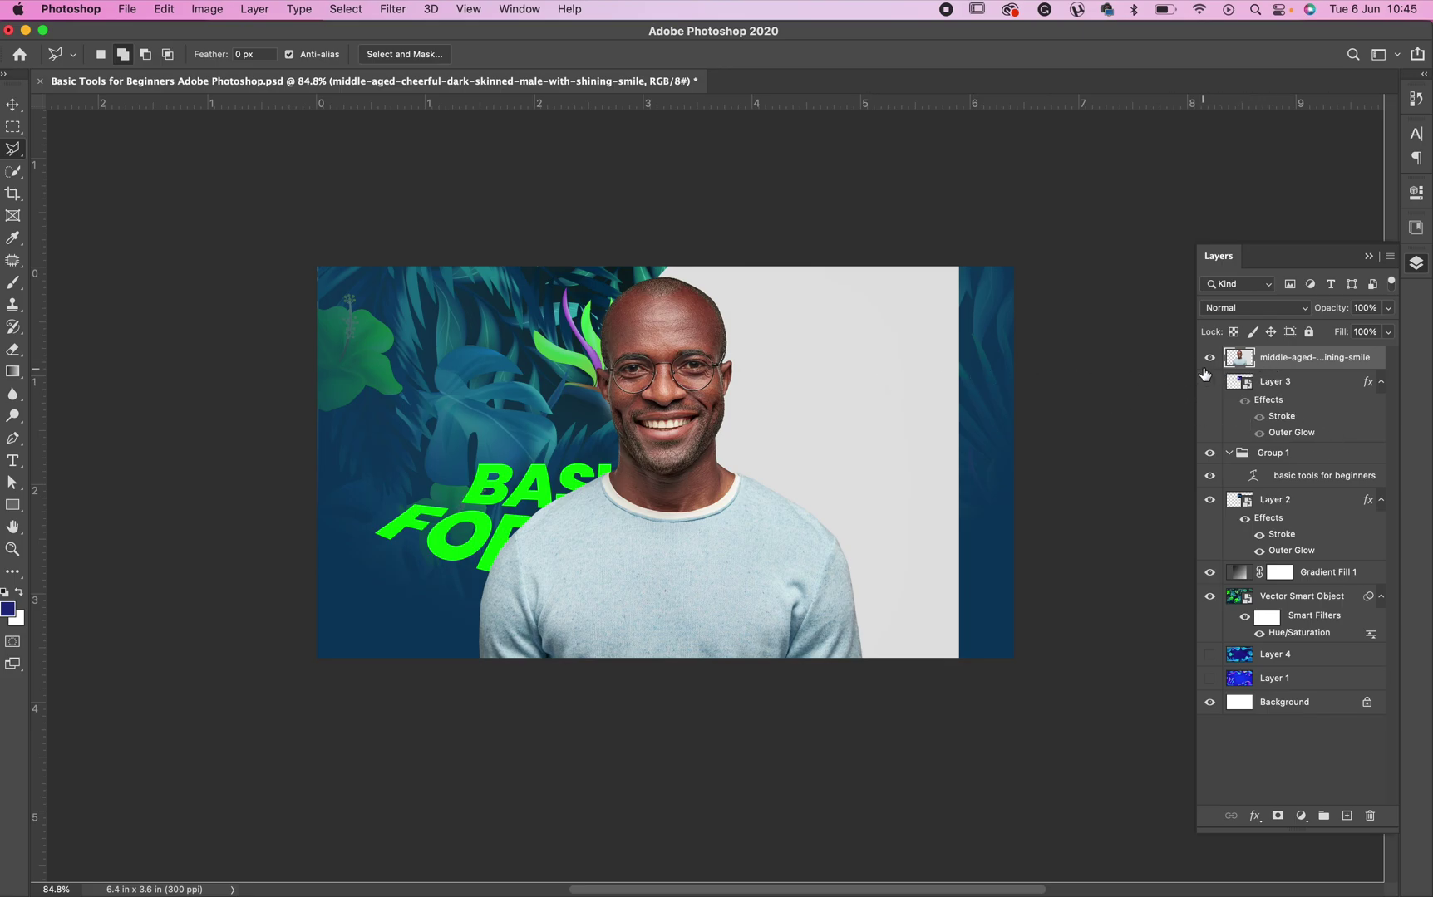
pyautogui.press('super+z')
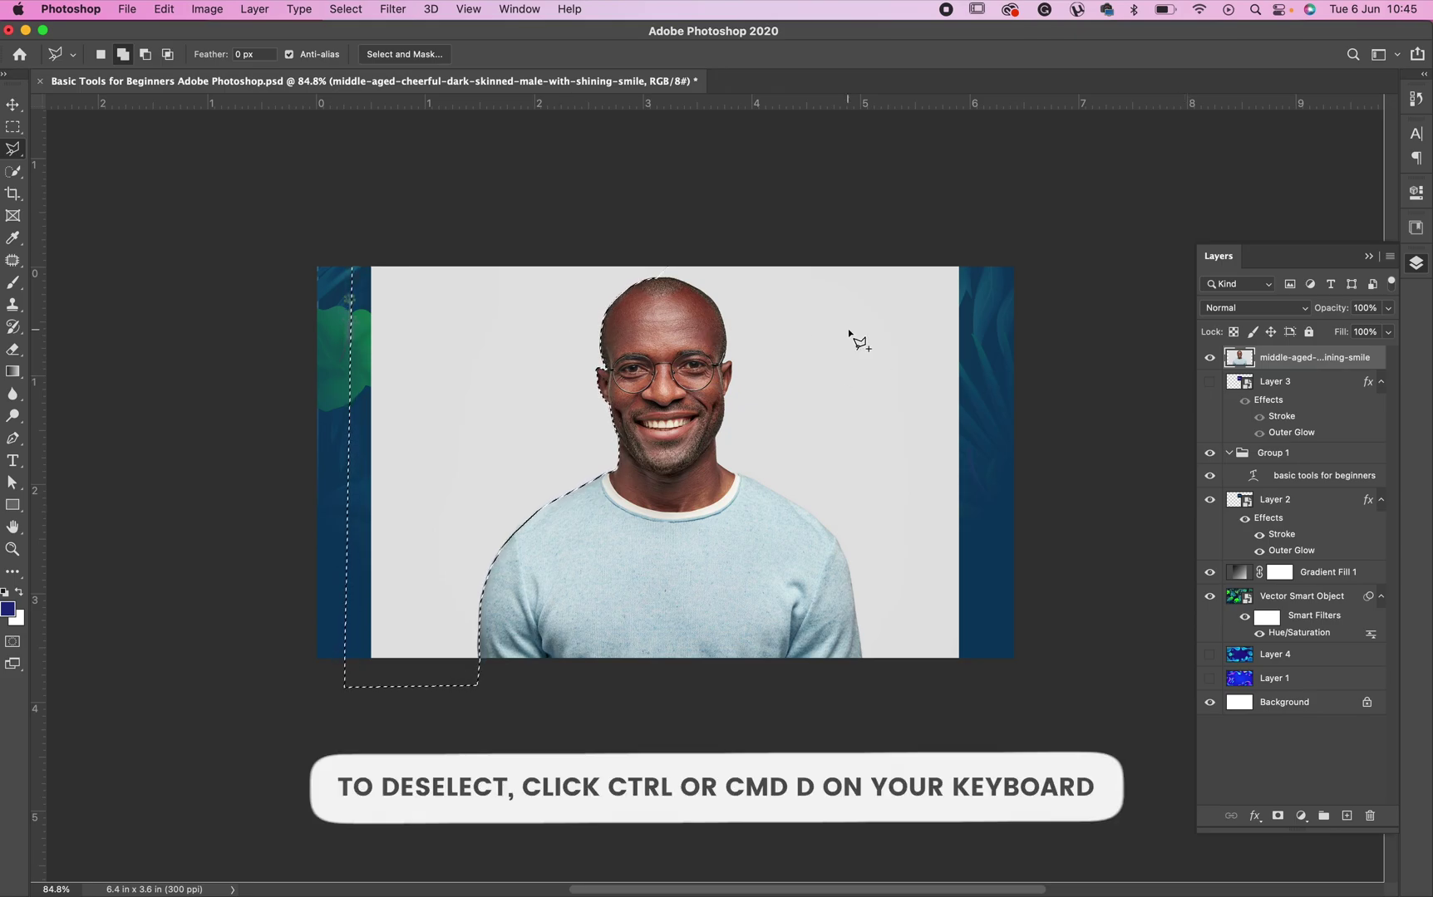
# Step: Delete the backdrop once more, deselect, and undo back to the unedited photo without a selection
pyautogui.press('Delete')
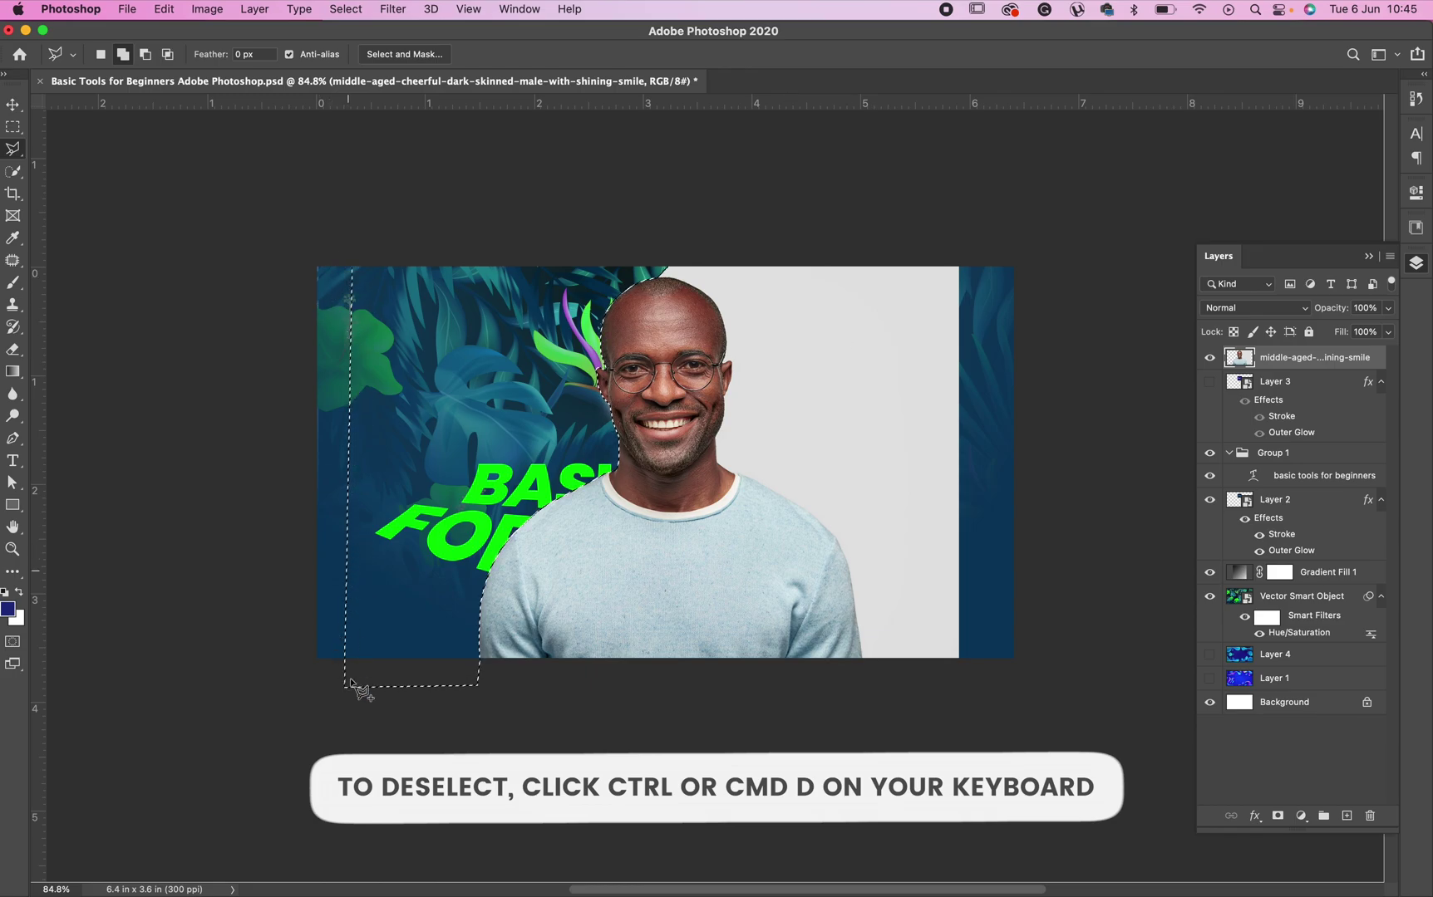
pyautogui.scroll(2, 563, 665)
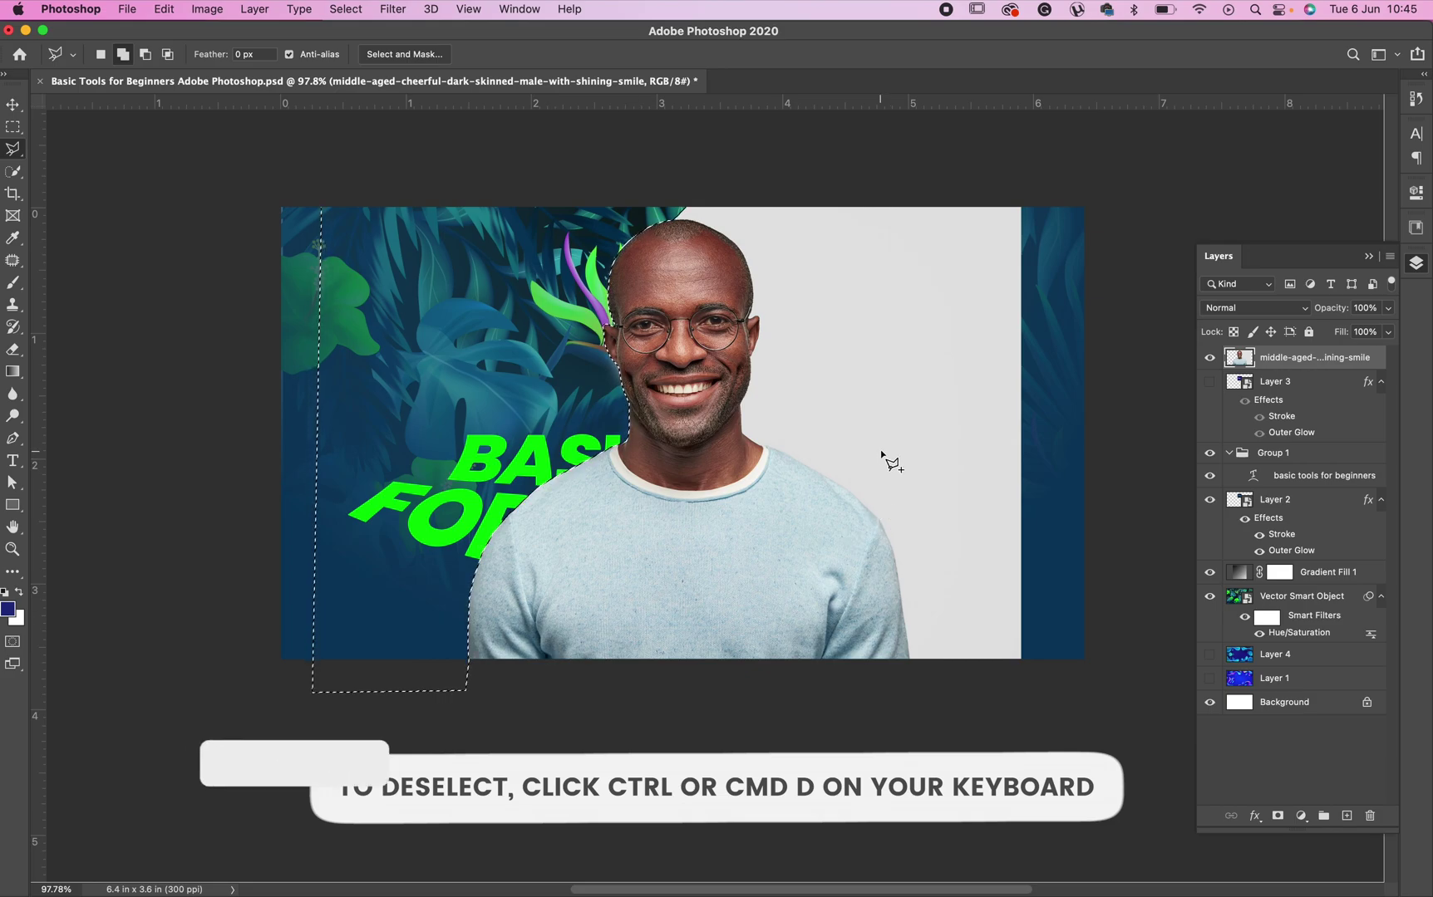
pyautogui.press('super+d')
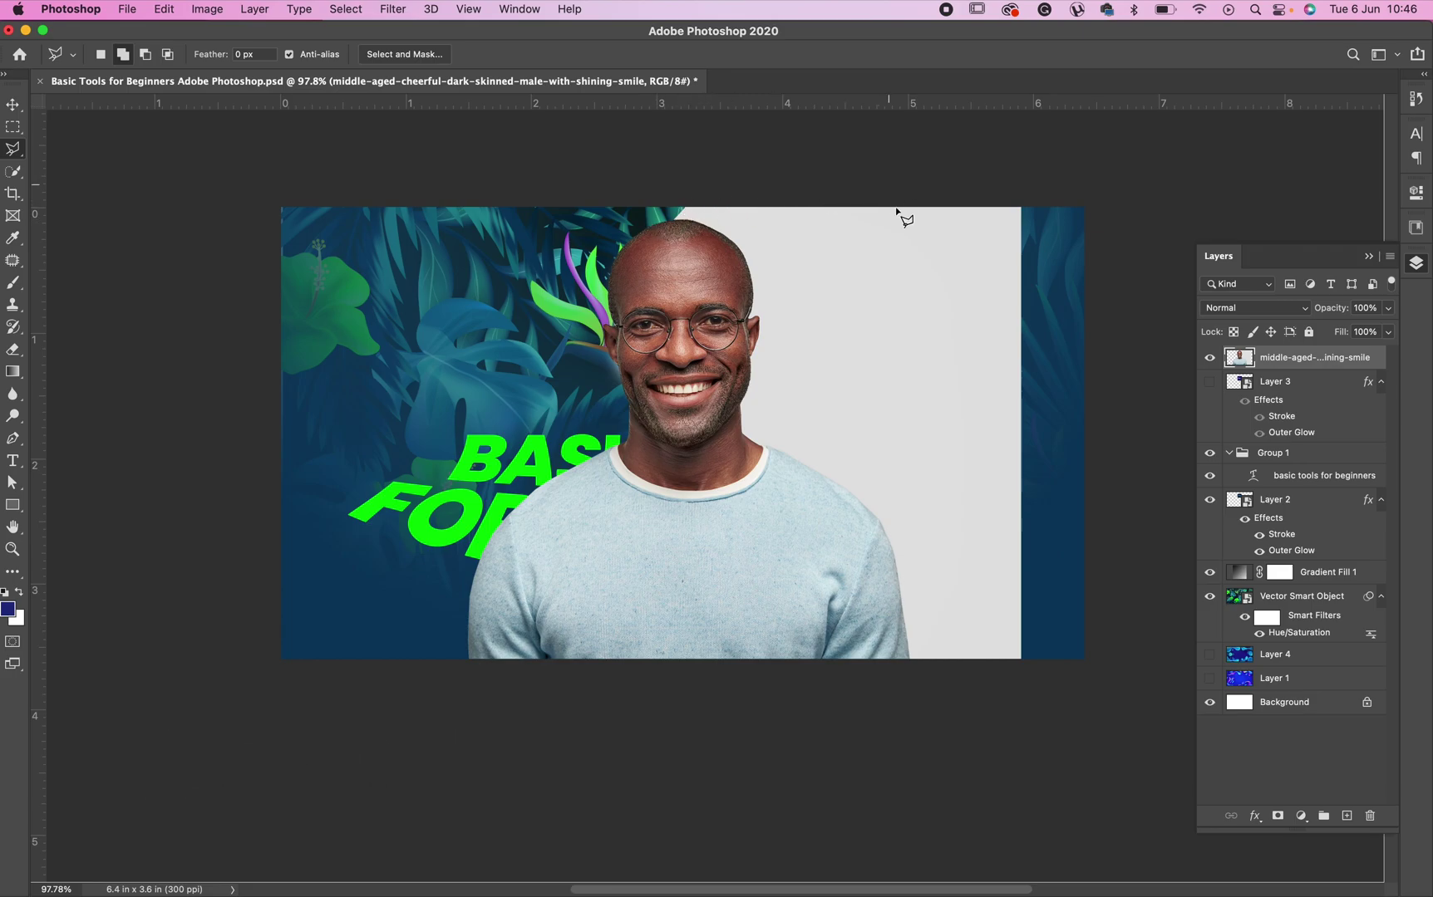
pyautogui.press('super+z')
pyautogui.press('super+z')
pyautogui.press('super+d')
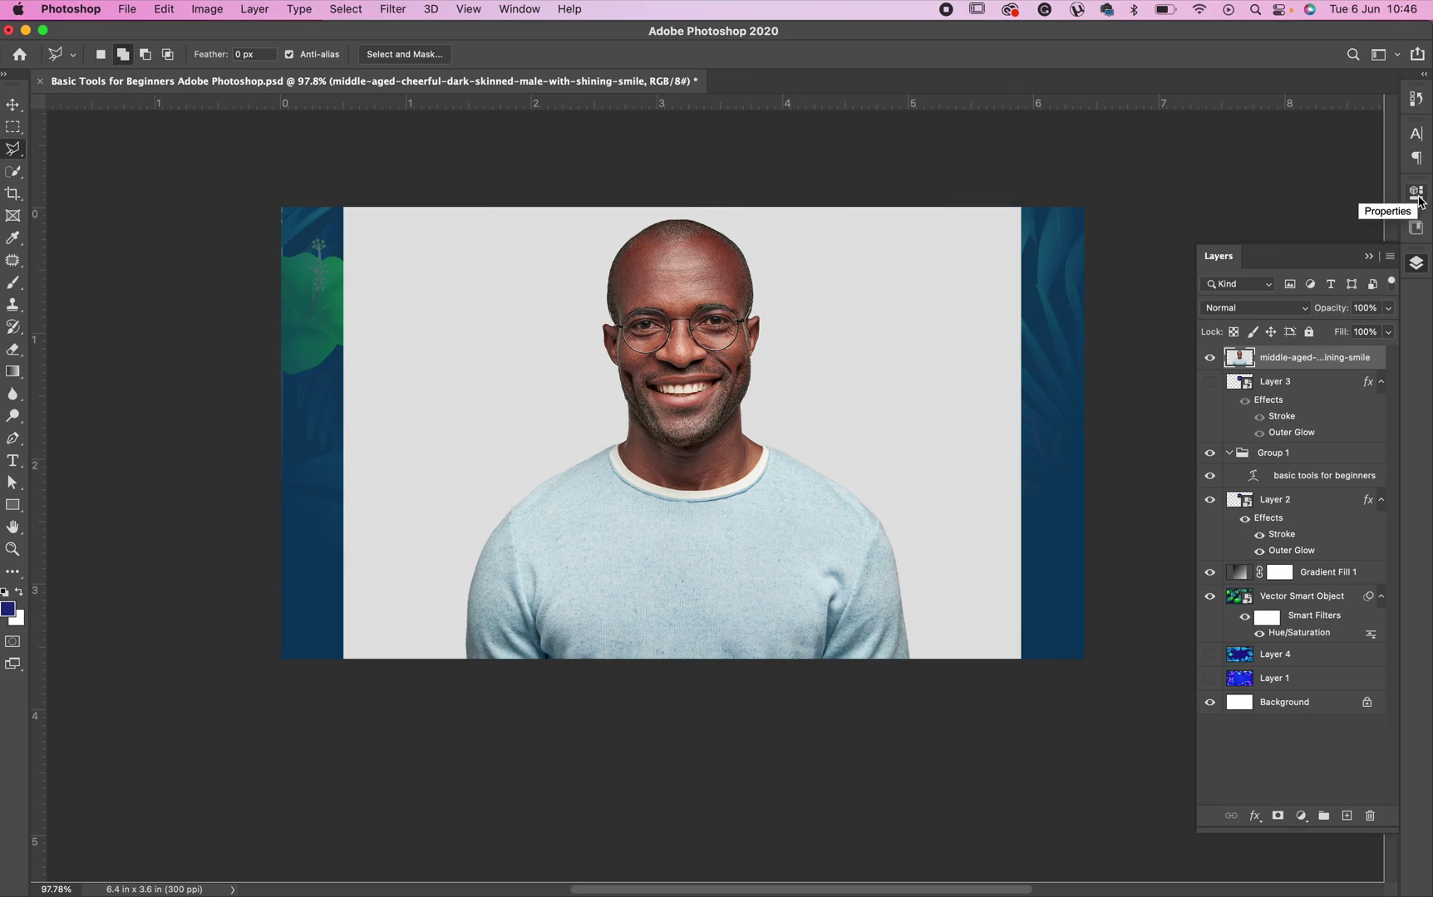
# Step: Show the portrait layer's Properties panel, checking the Window menu's panel list
pyautogui.click(1418, 200)
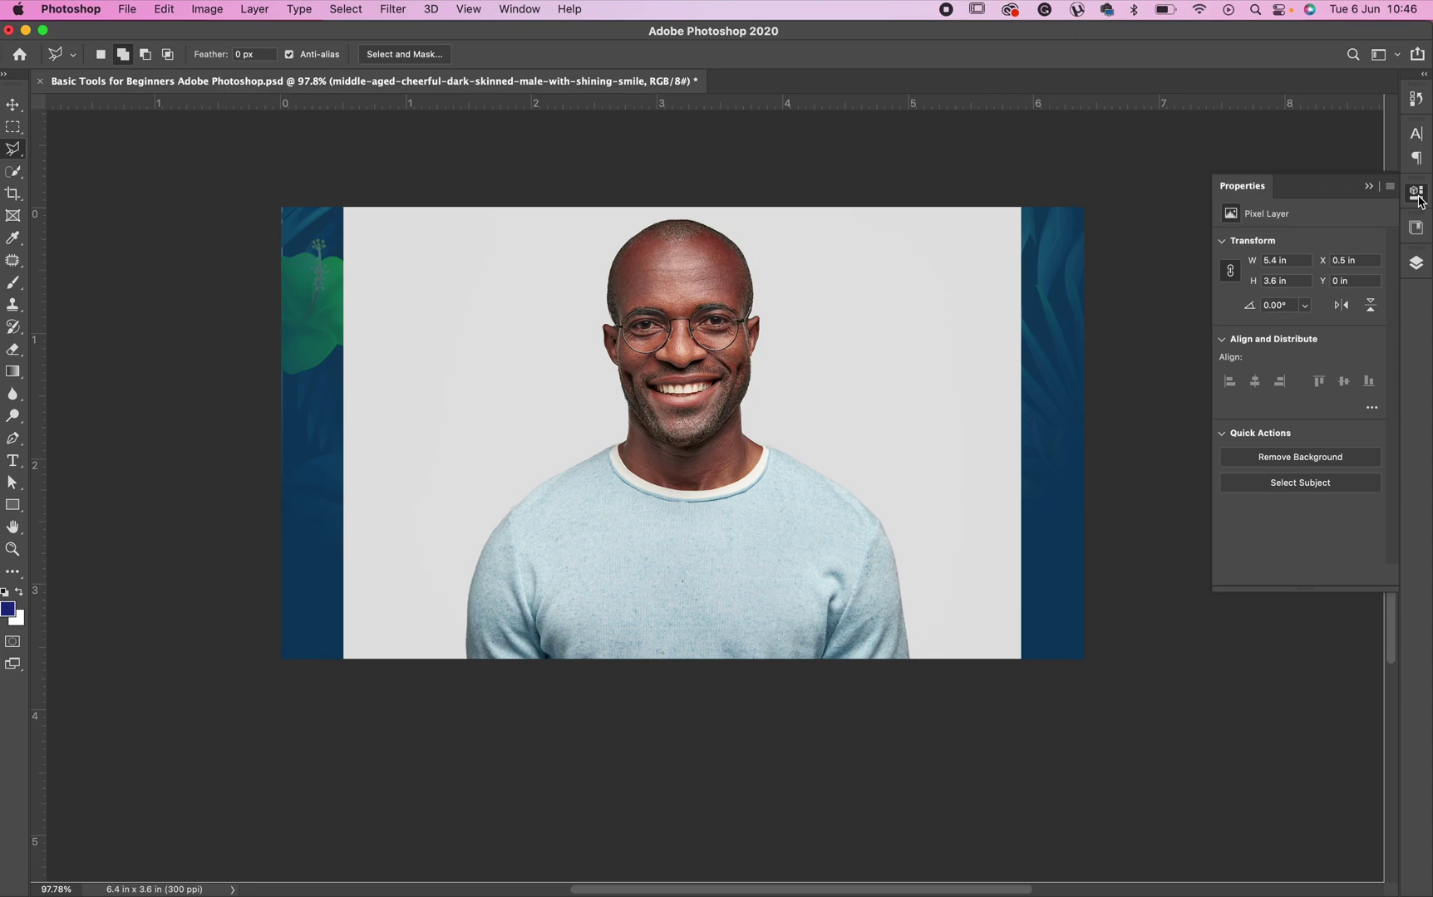
pyautogui.click(516, 9)
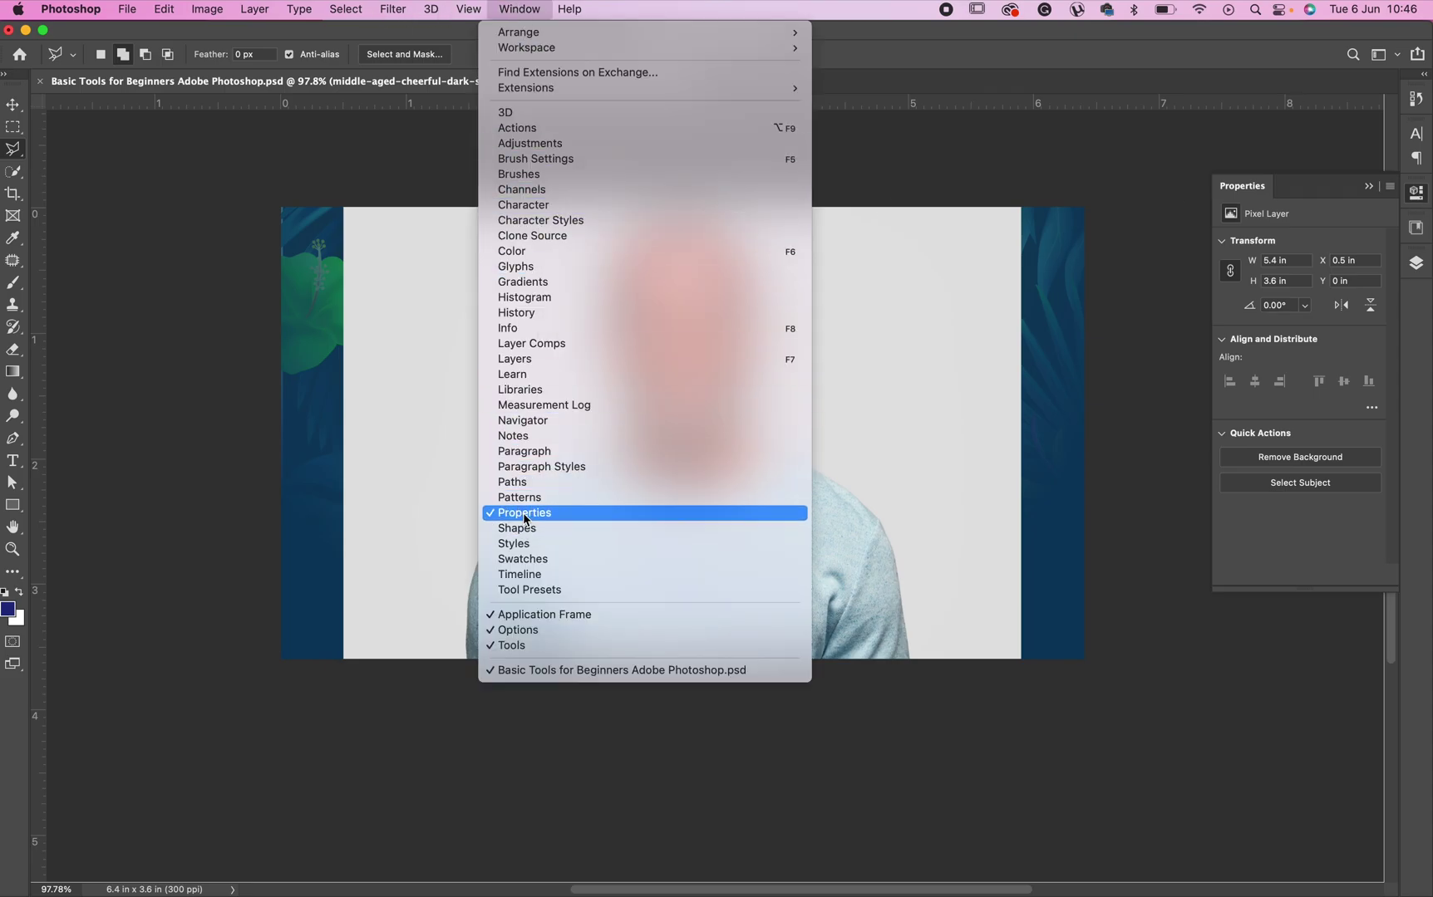
pyautogui.click(1303, 436)
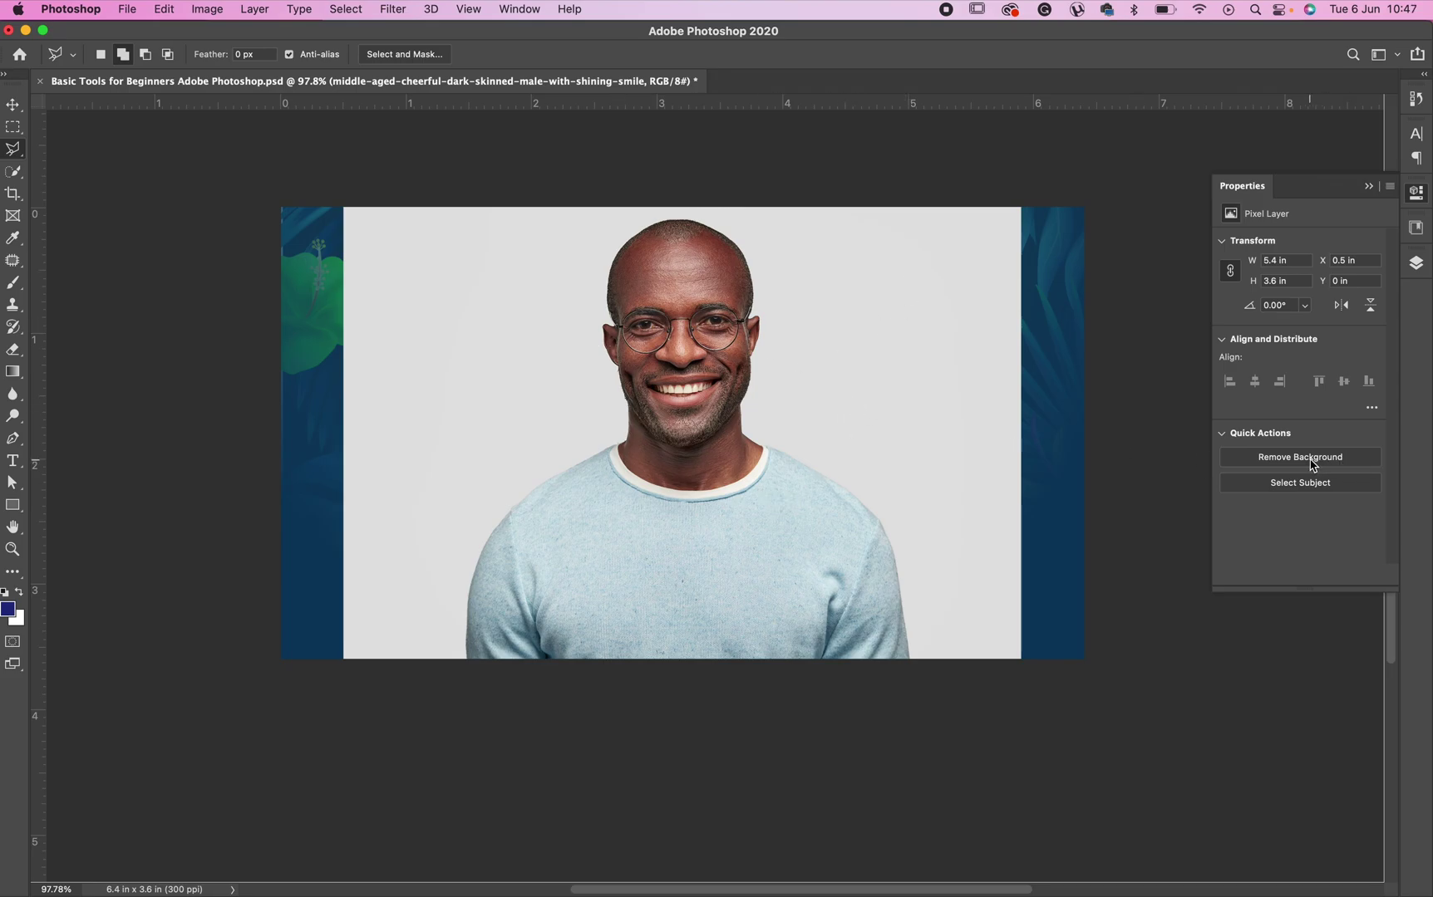
# Step: Remove the portrait's grey backdrop with Remove Background, undoing it once and reapplying it
pyautogui.click(1311, 467)
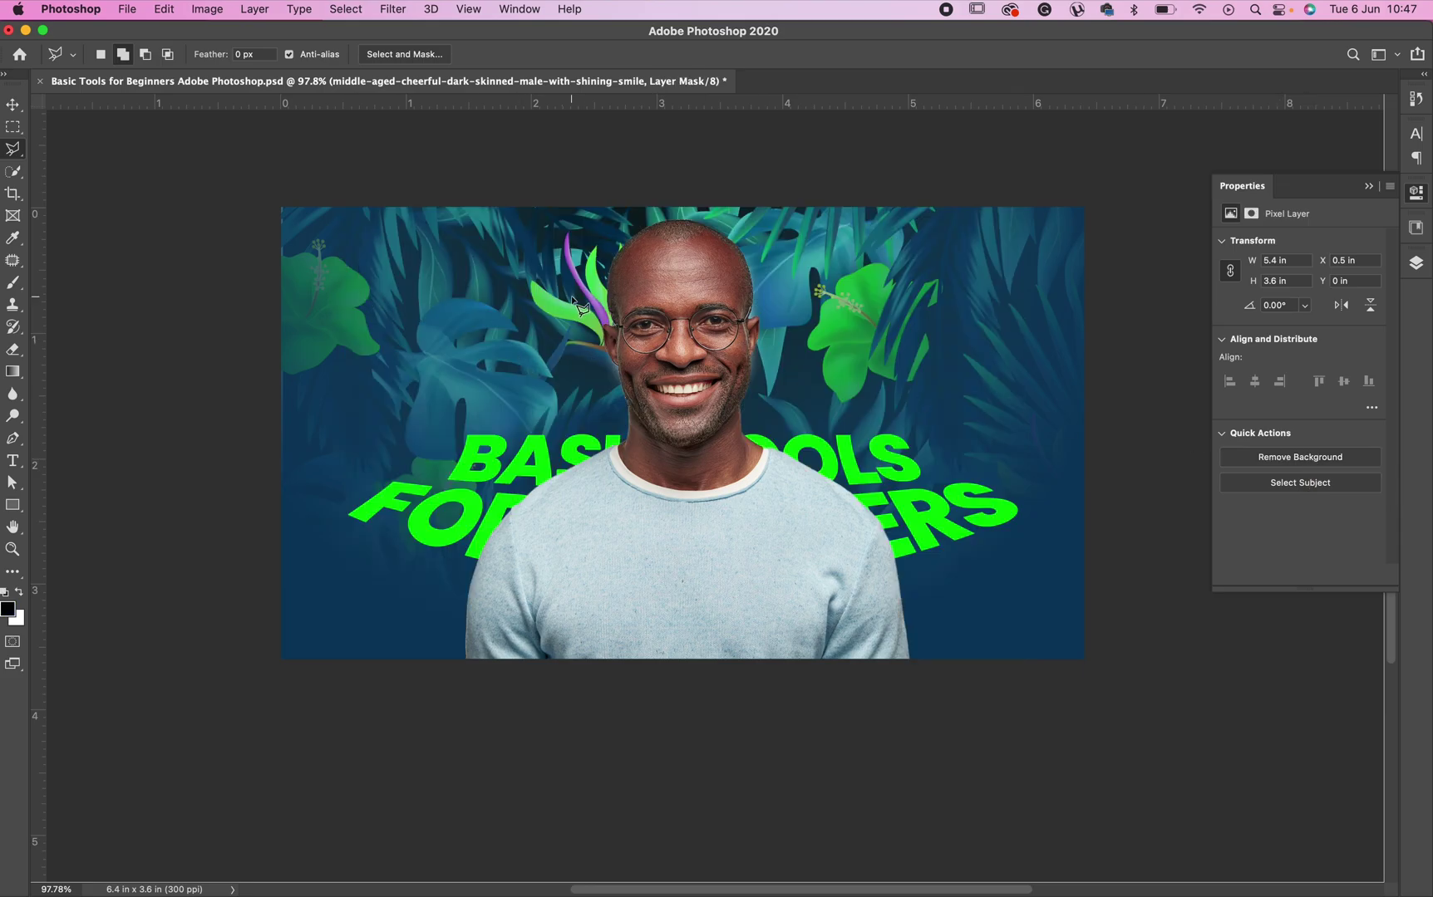
pyautogui.press('super+z')
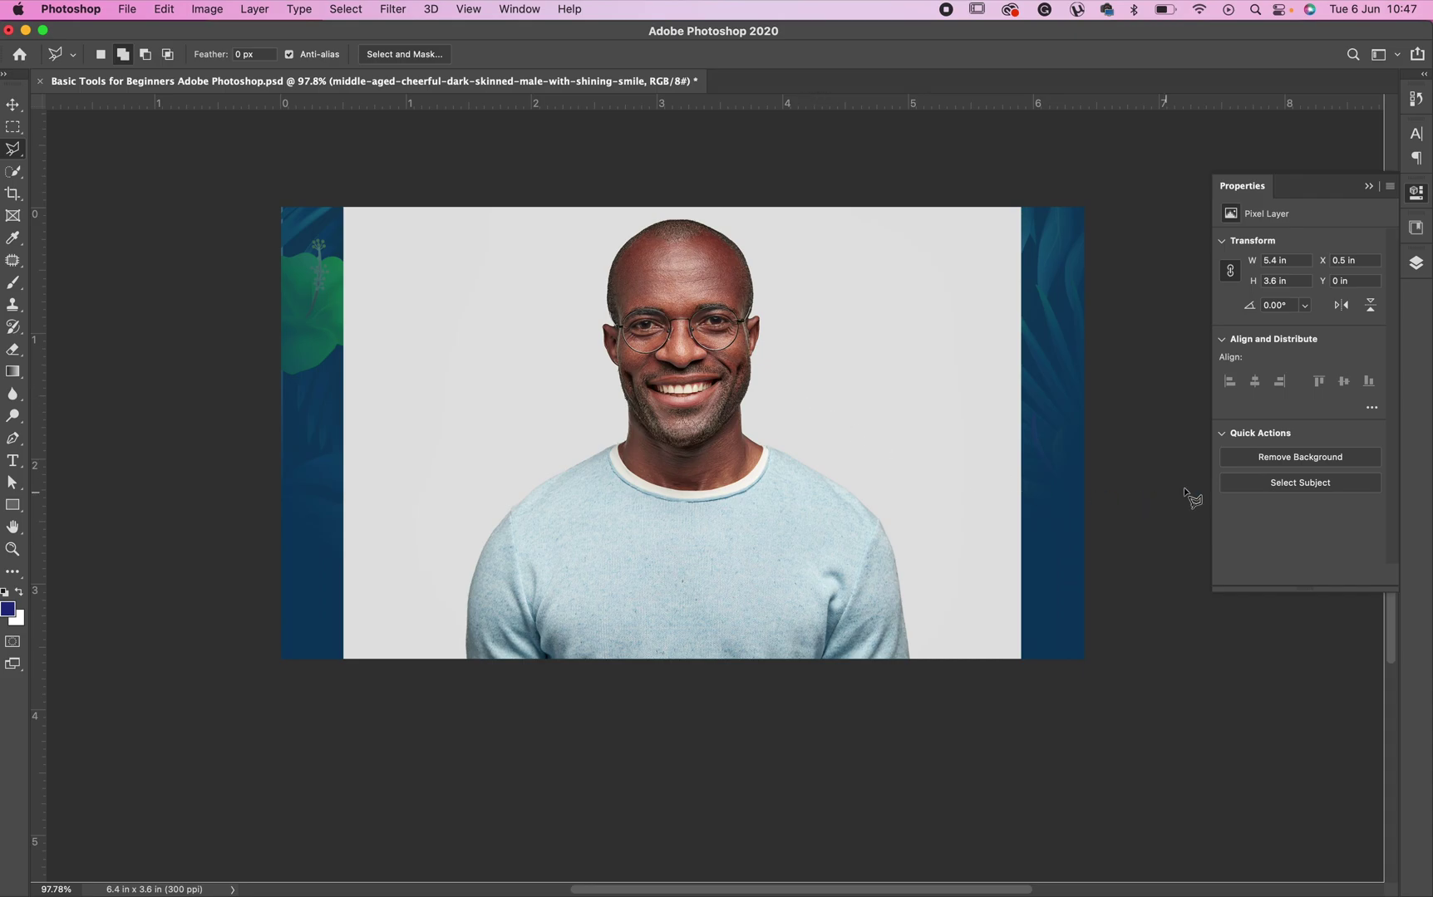
pyautogui.click(1298, 459)
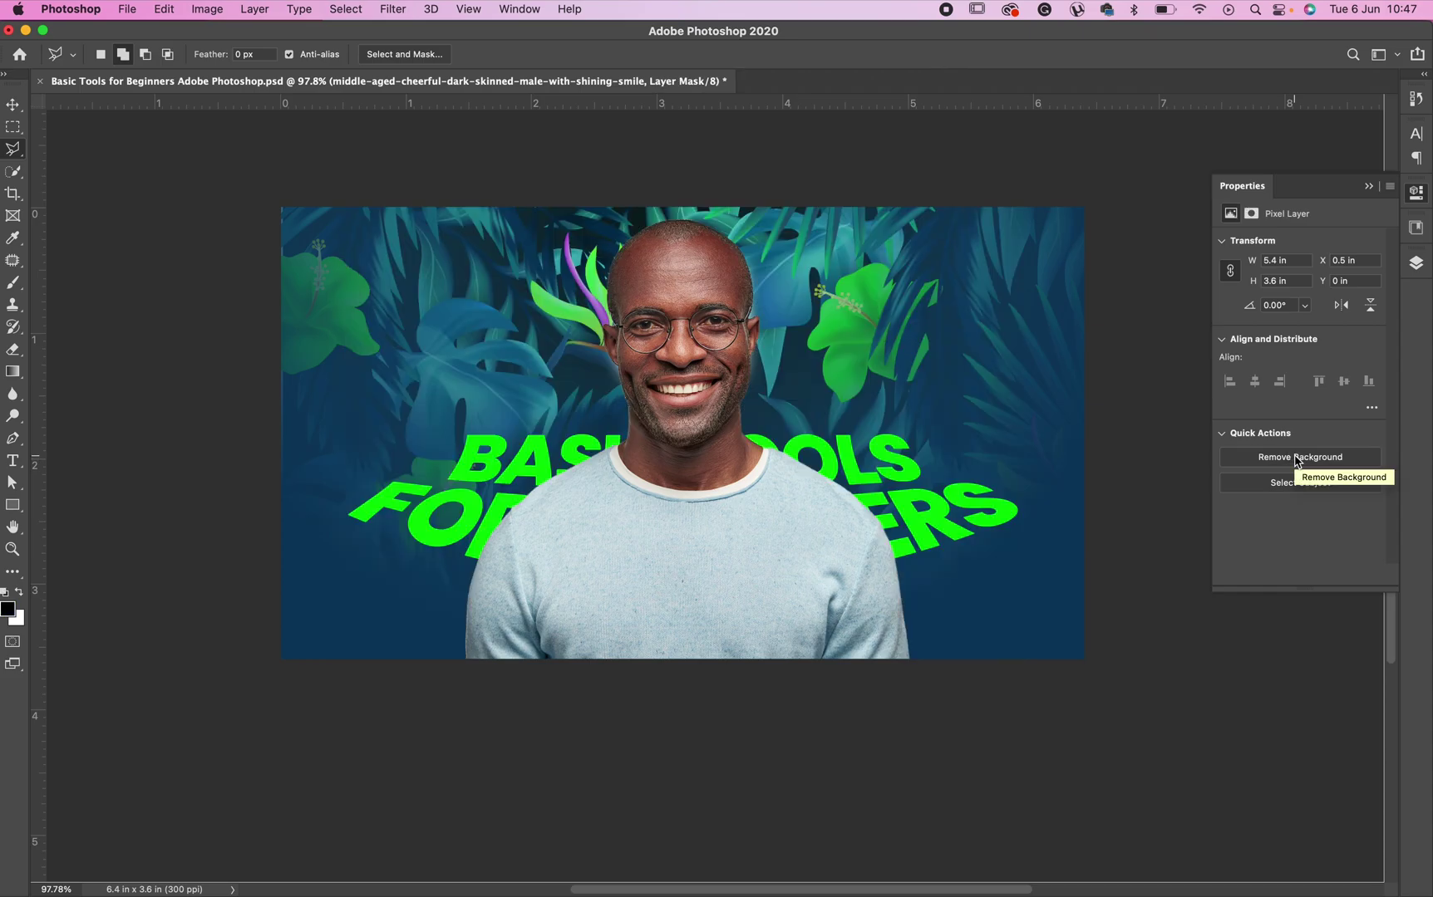
pyautogui.press('v')
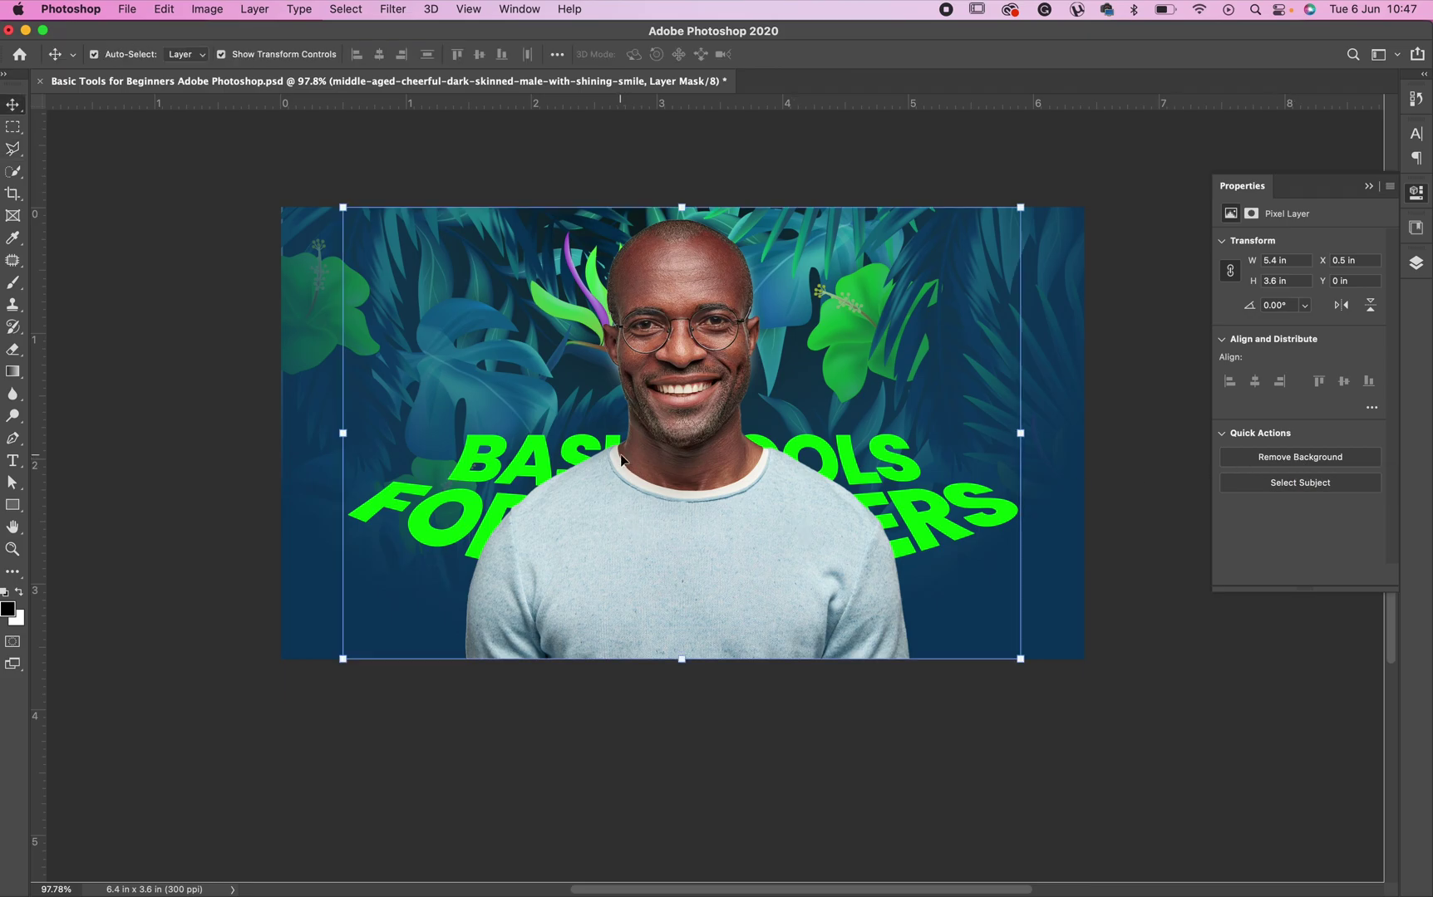